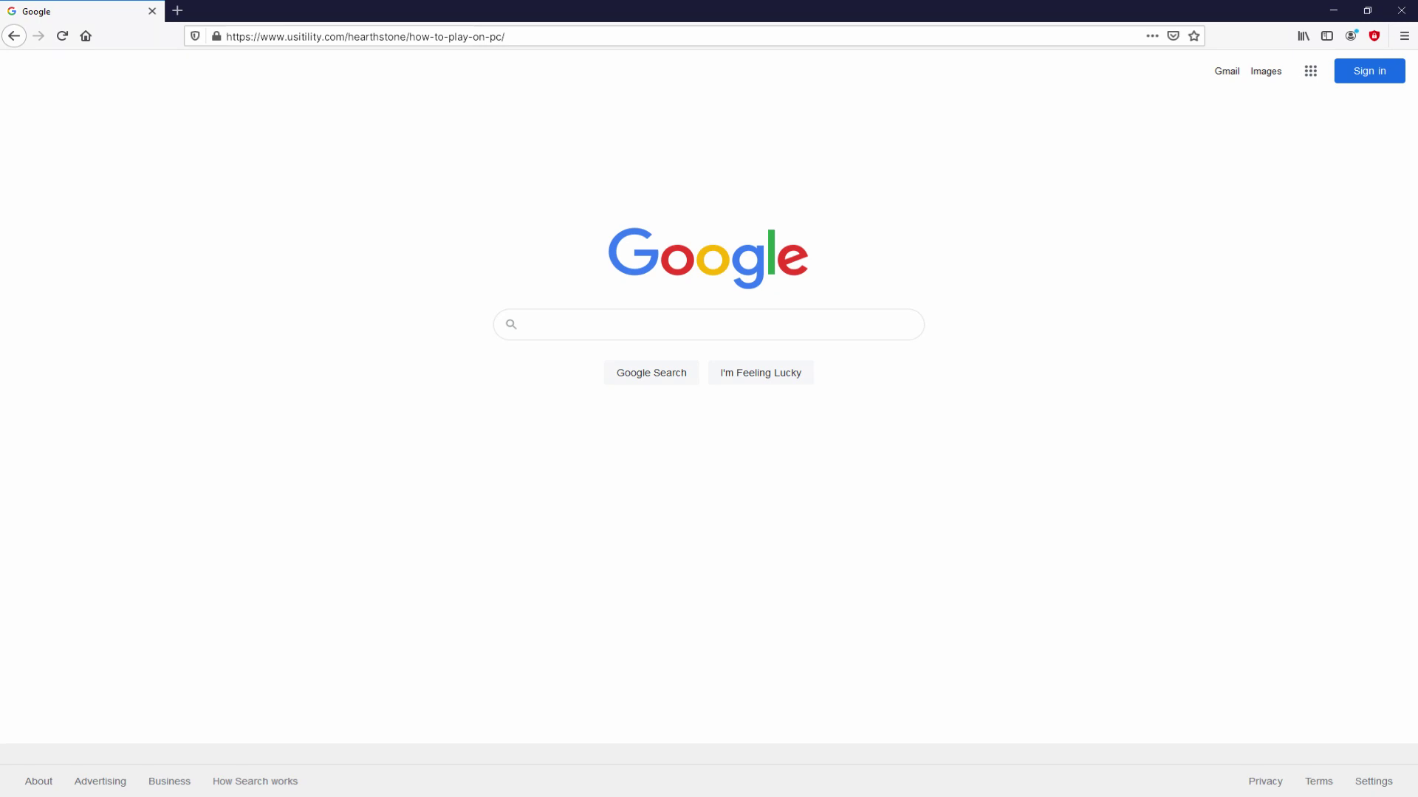
key("Return")
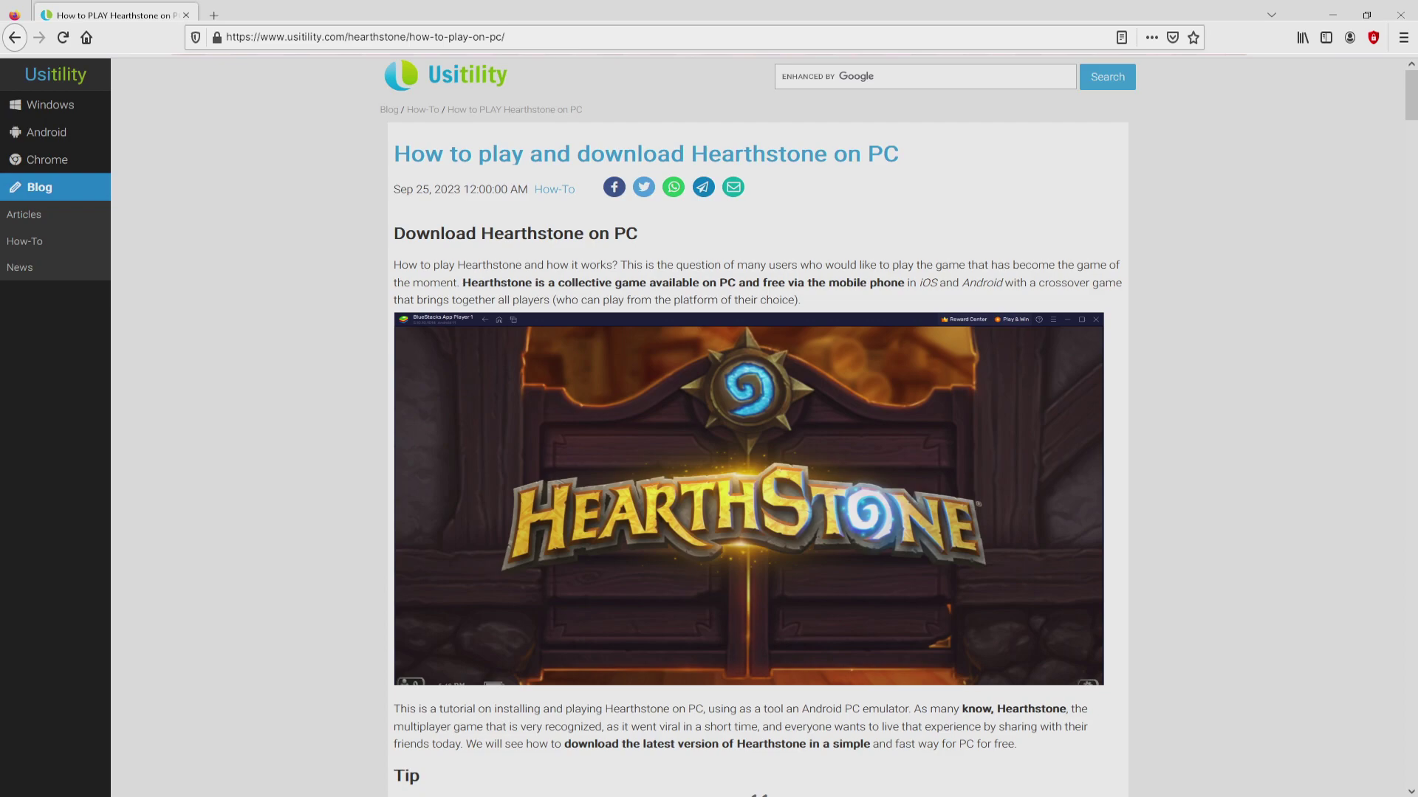
scroll(751, 427, "down", 4)
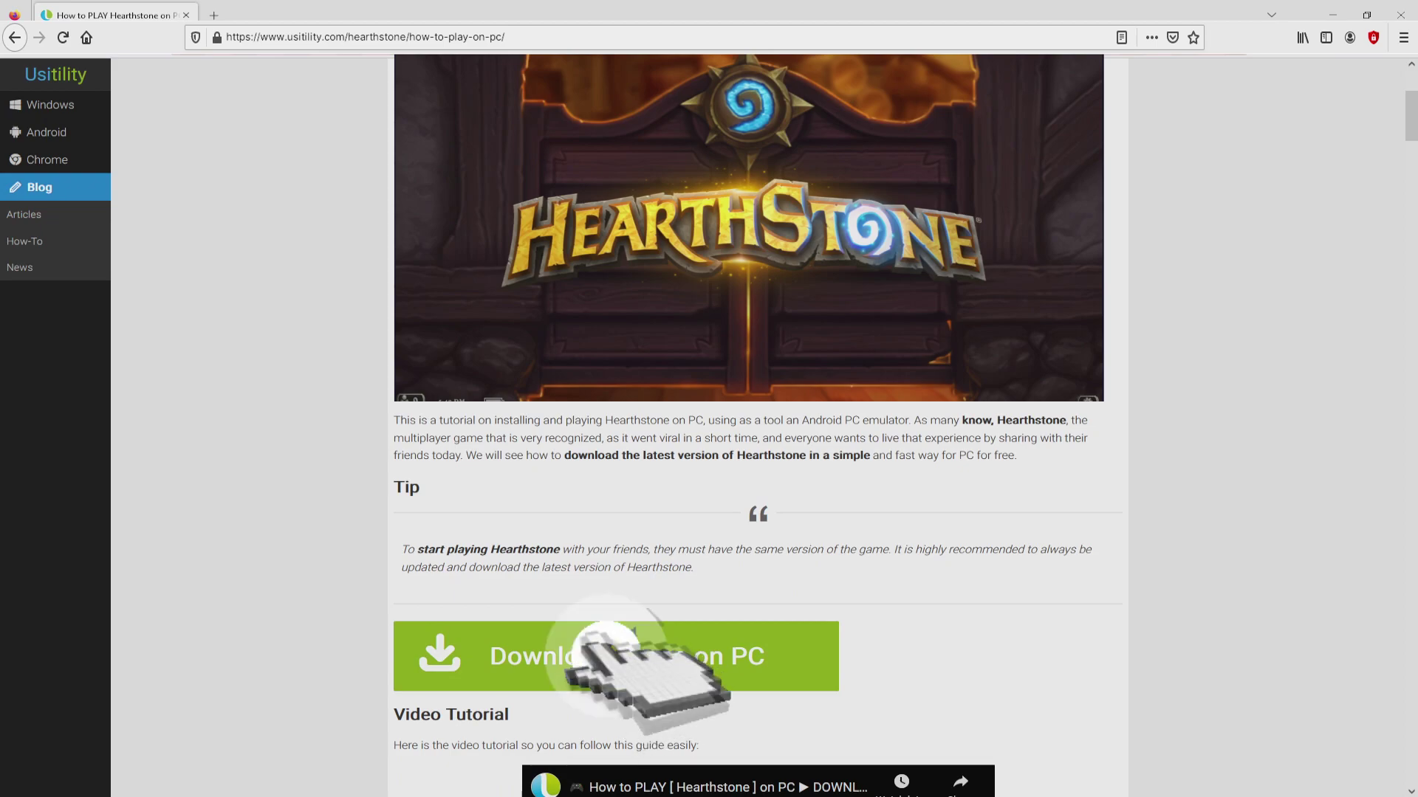
left_click(615, 656)
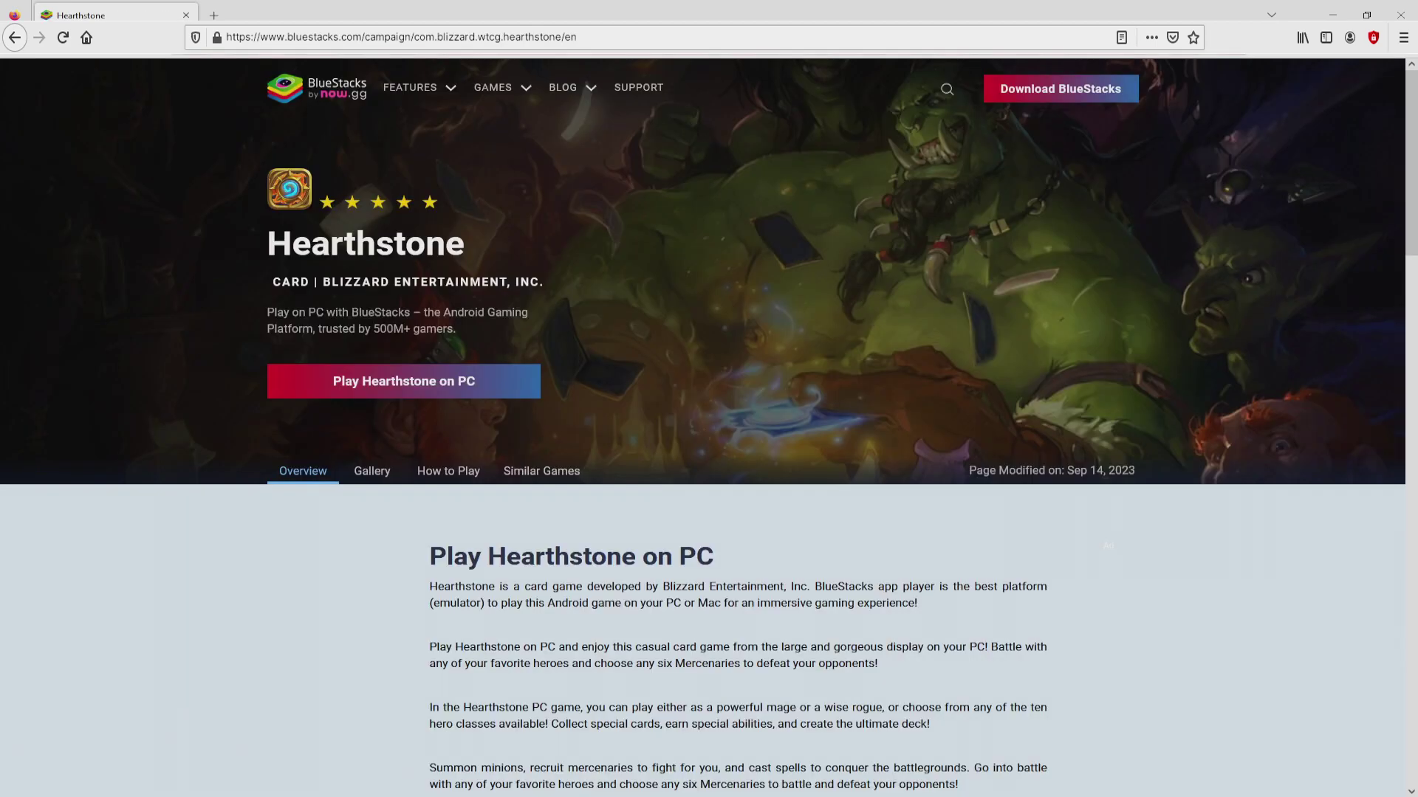
Look over the Hearthstone page and get the BlueStacks 5 installer through its Play Hearthstone on PC option.
scroll(709, 429, "down", 15)
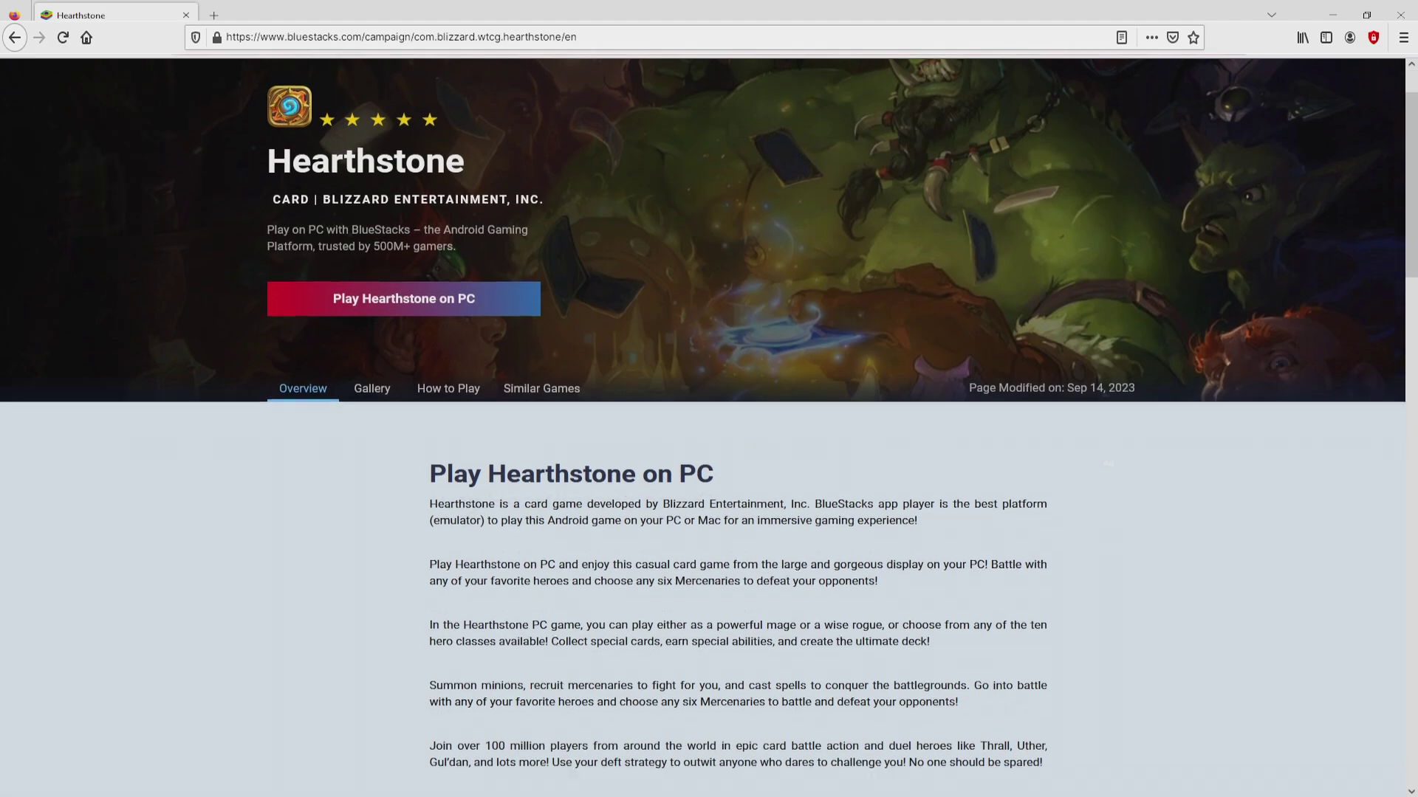
scroll(709, 428, "up", 15)
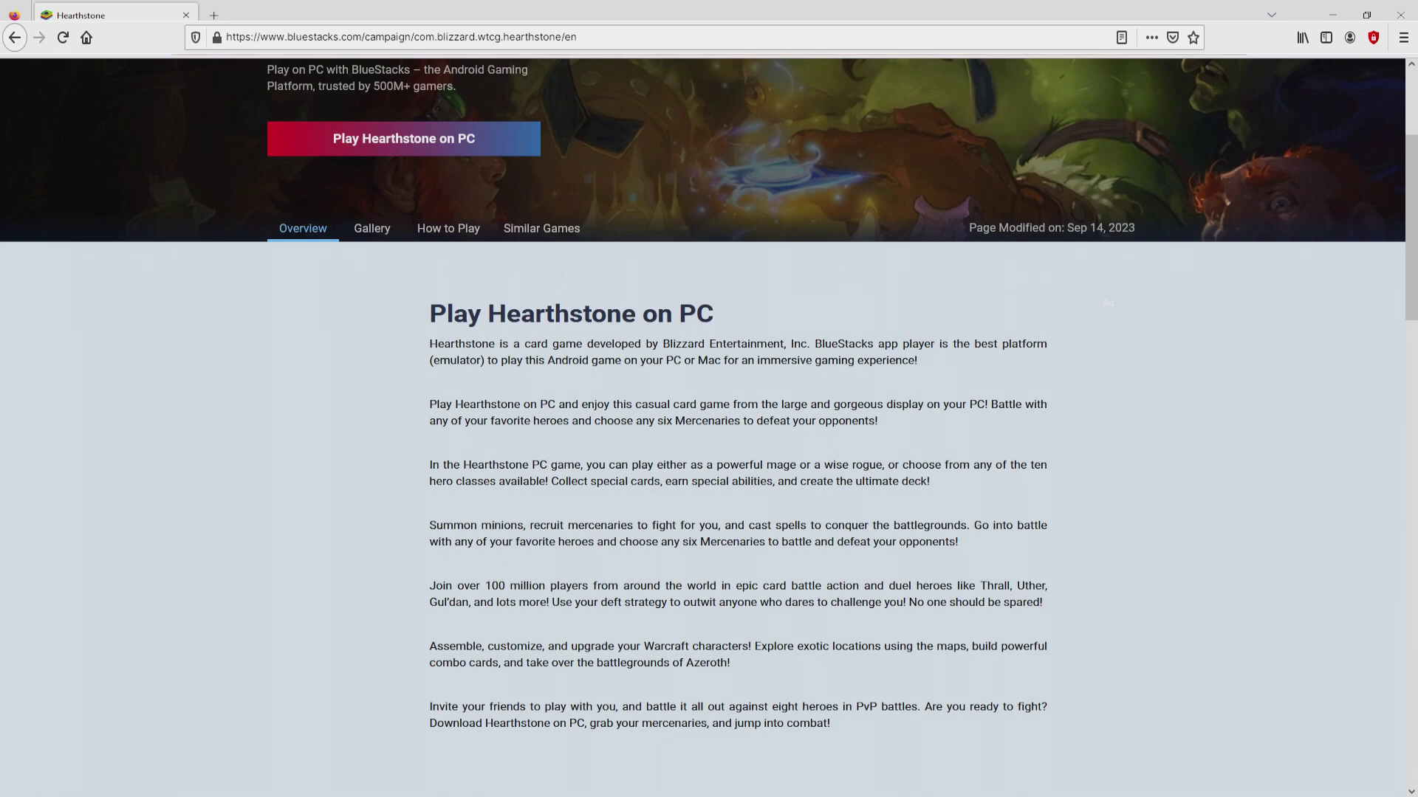
scroll(709, 429, "up", 3)
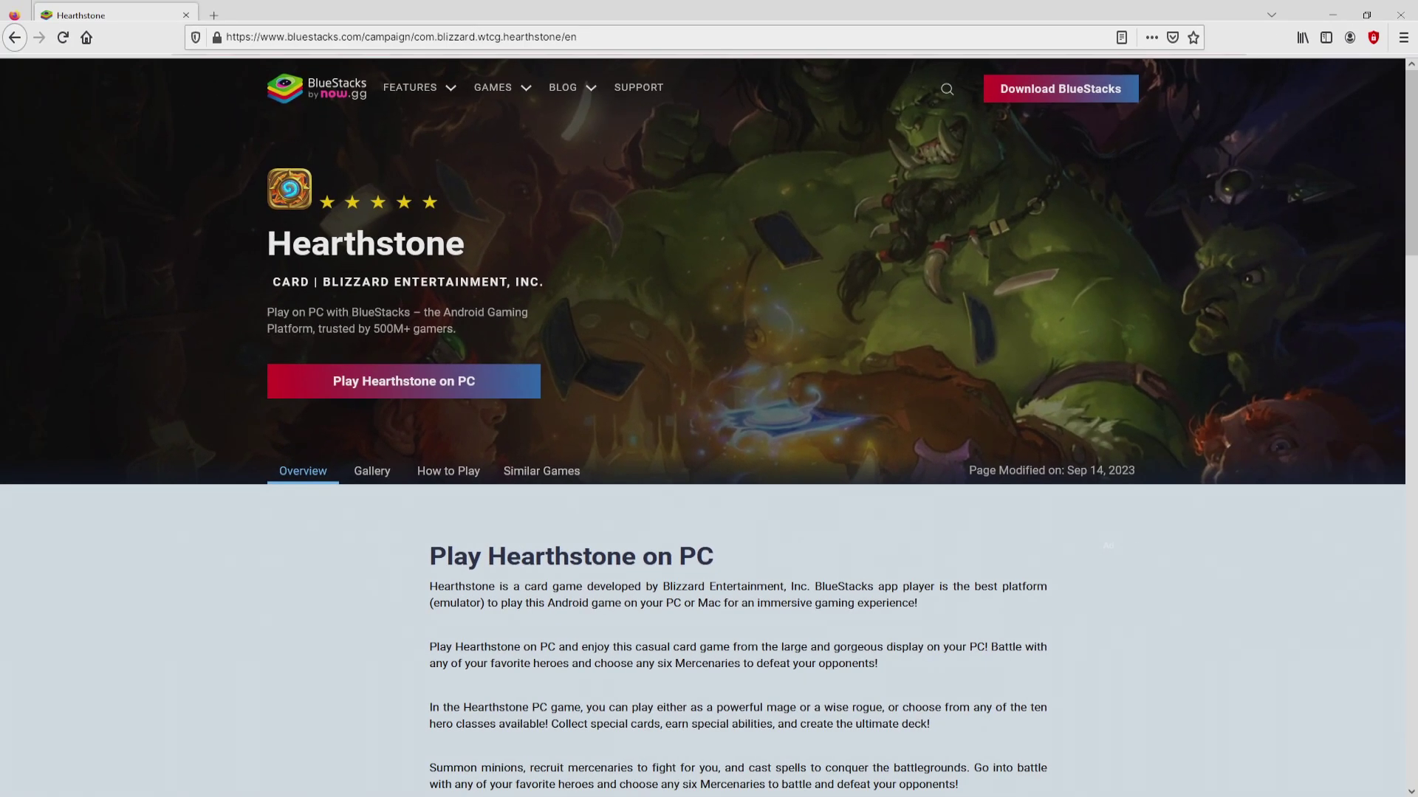
left_click(425, 381)
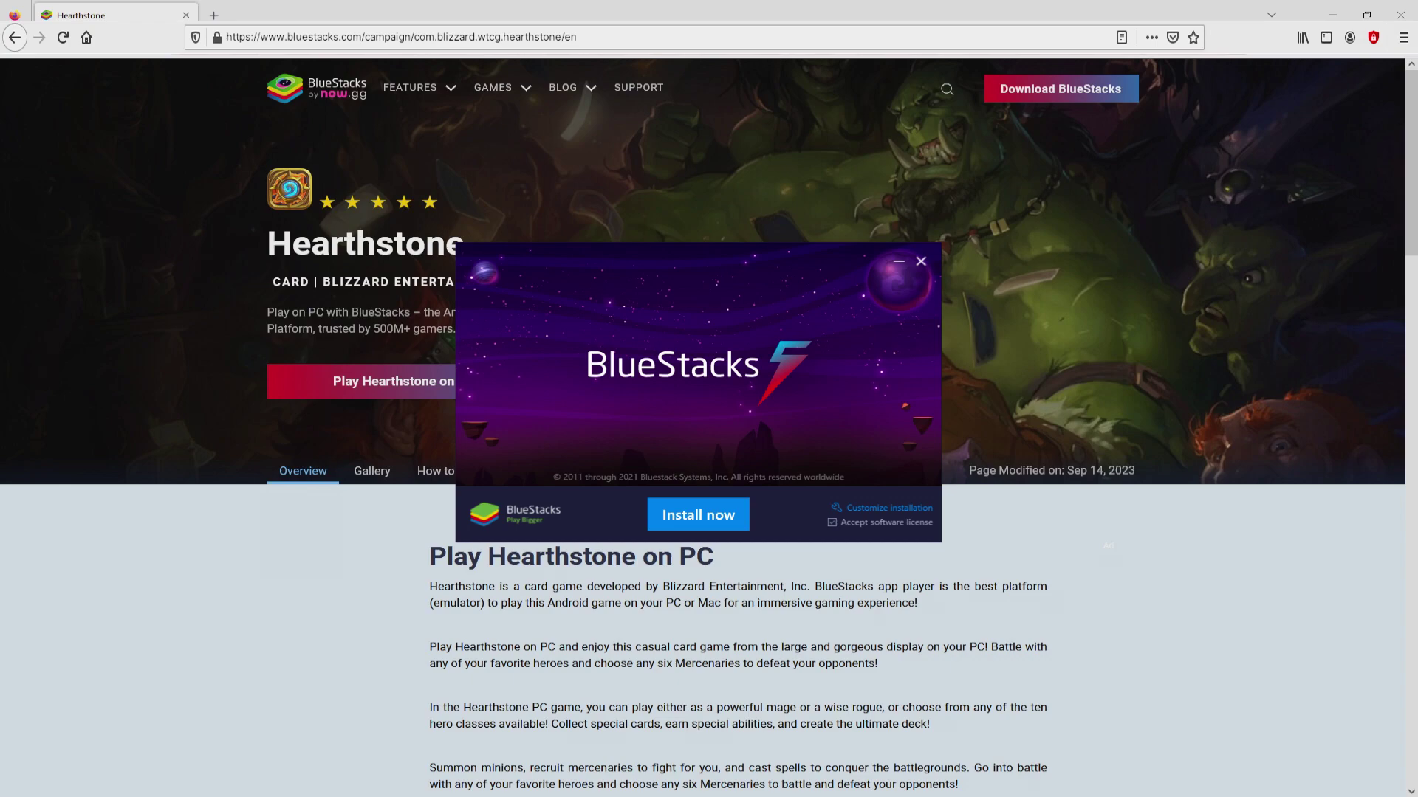
Check the data path in the installer's custom options and install BlueStacks 5 with the default settings.
key("super+d")
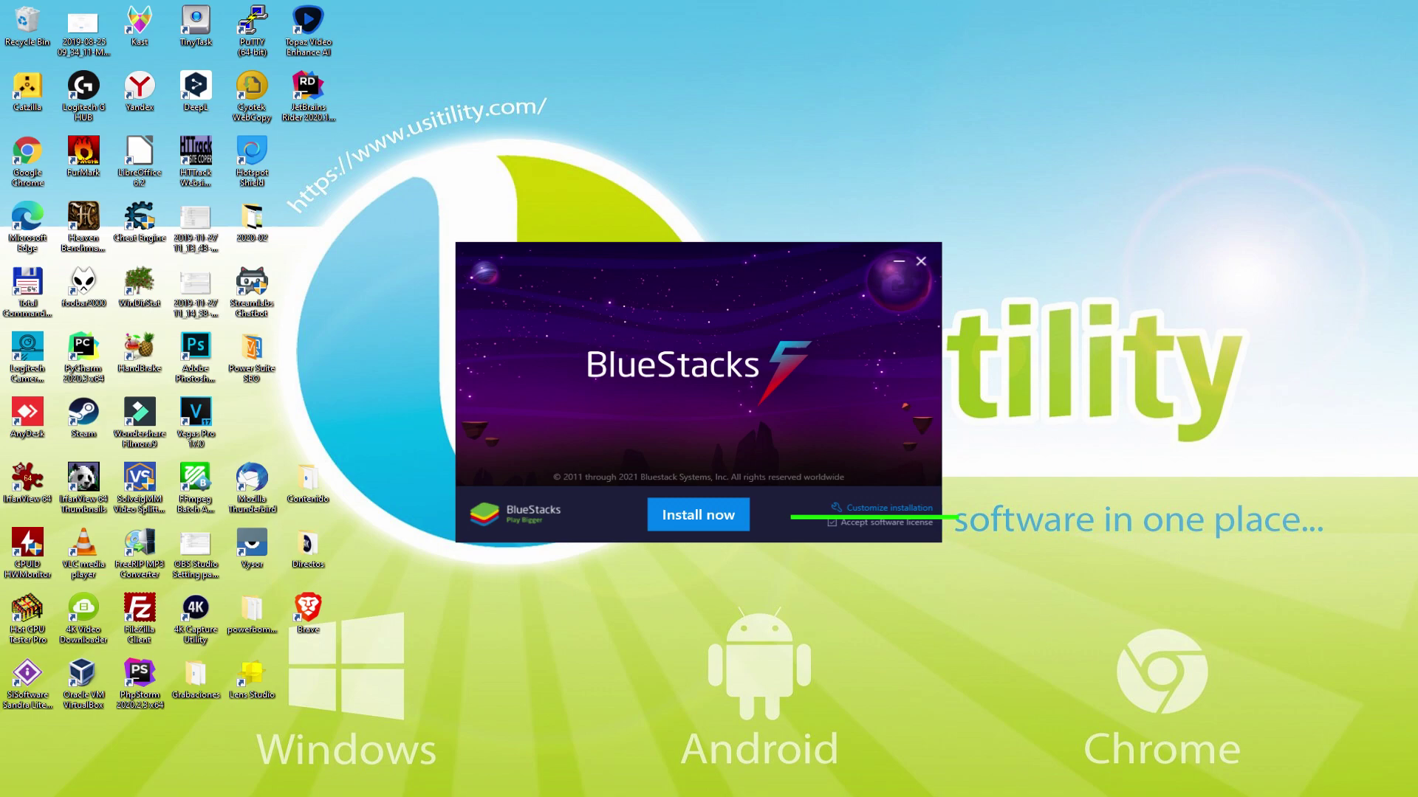
left_click(872, 508)
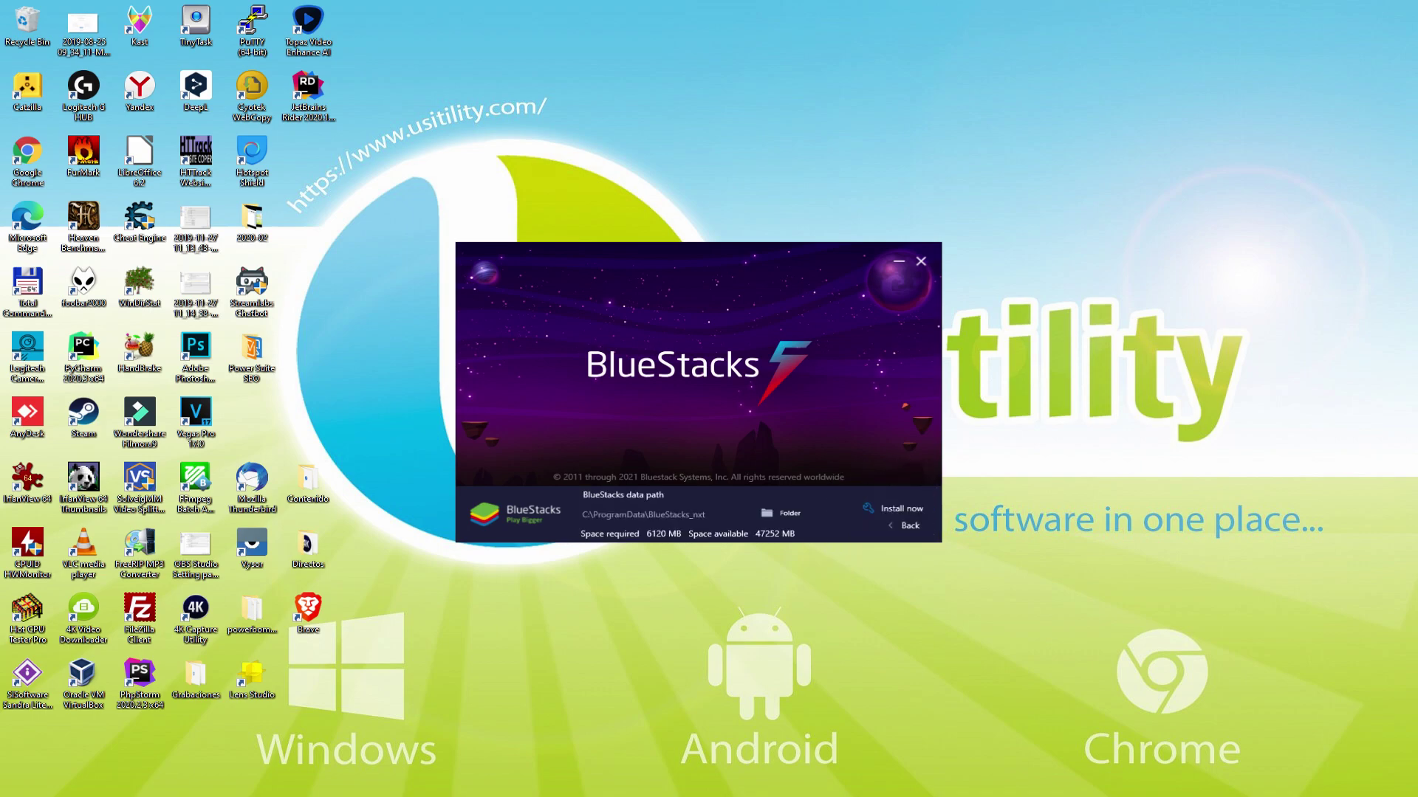
left_click(897, 525)
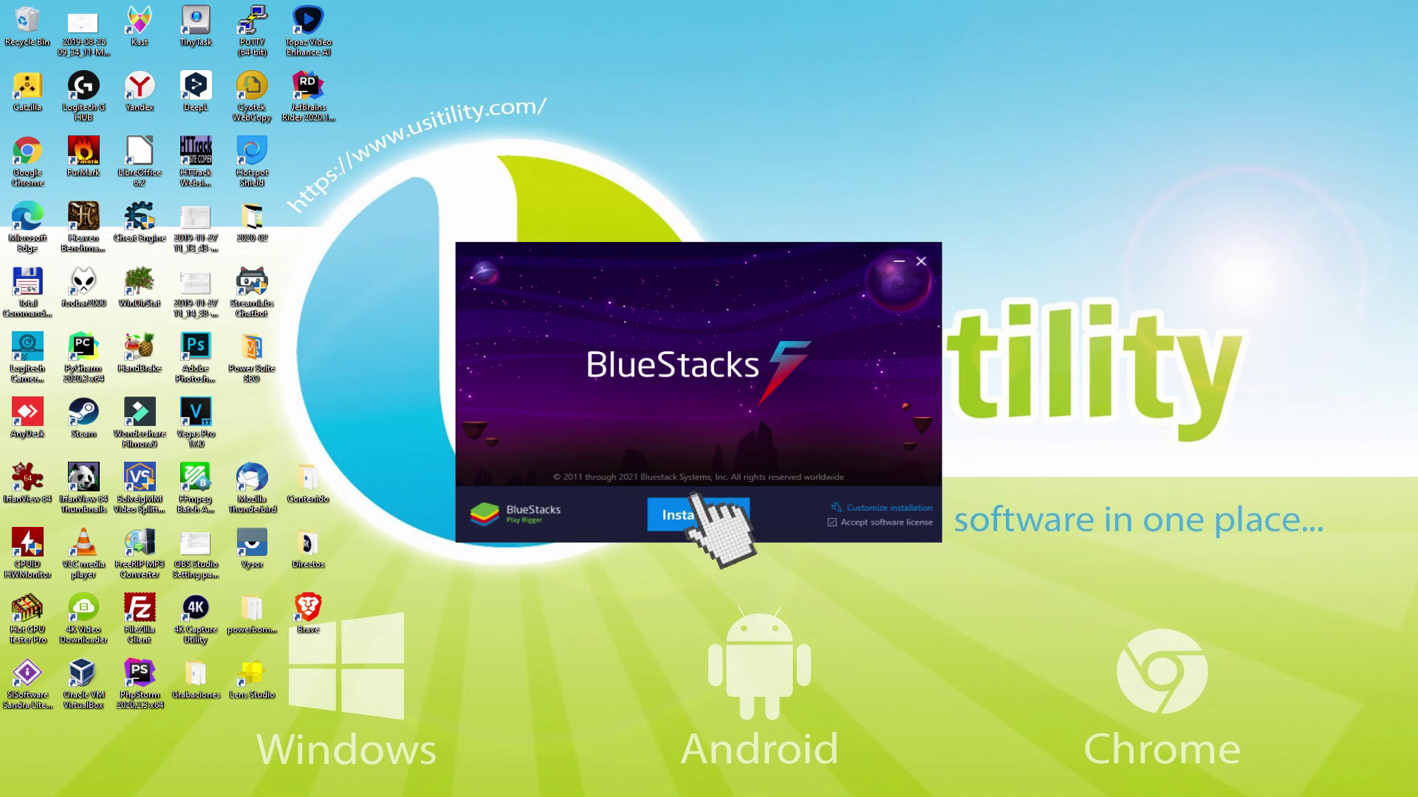
left_click(698, 514)
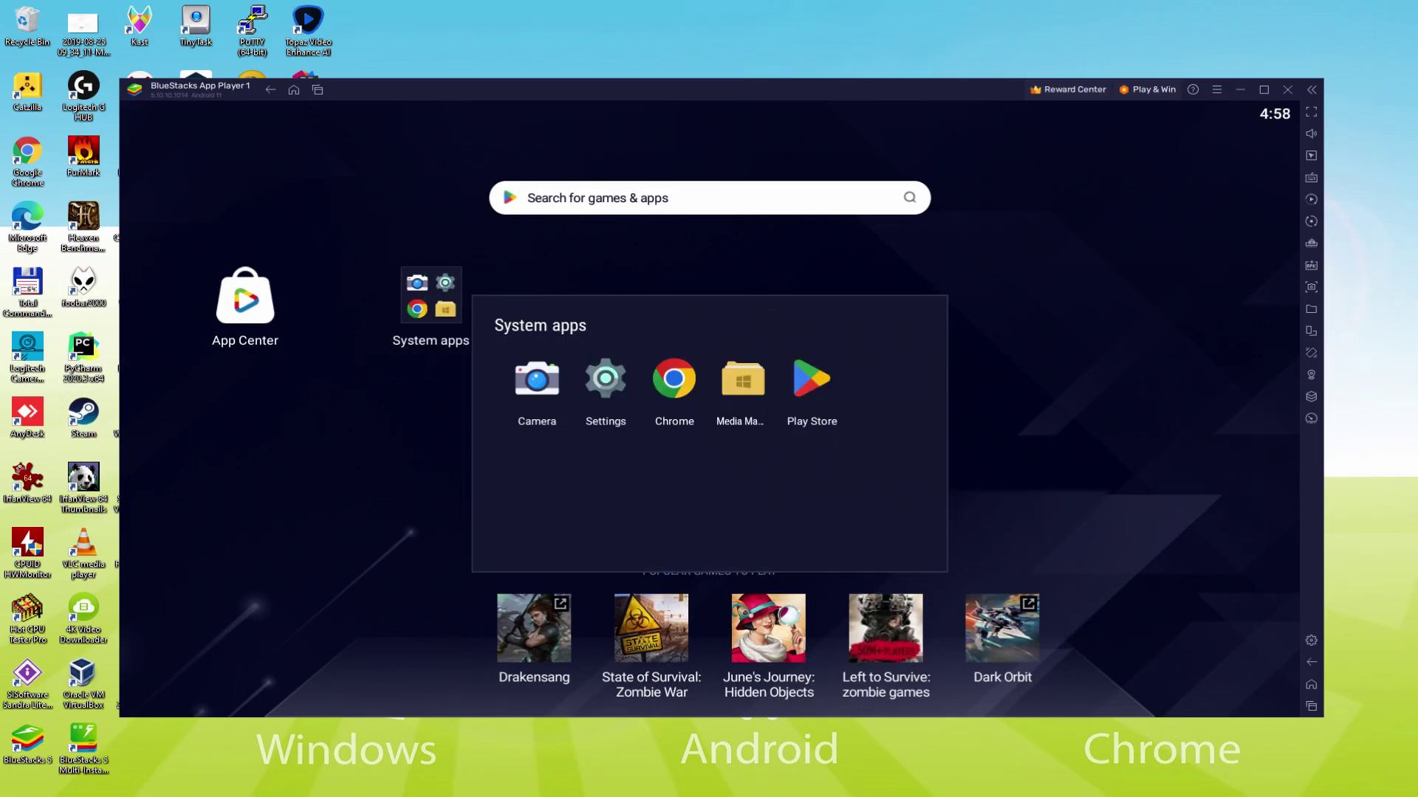
Sign in to the Play Store with a Google account, agreeing to the terms and turning off Back up to Google Drive.
left_click(807, 377)
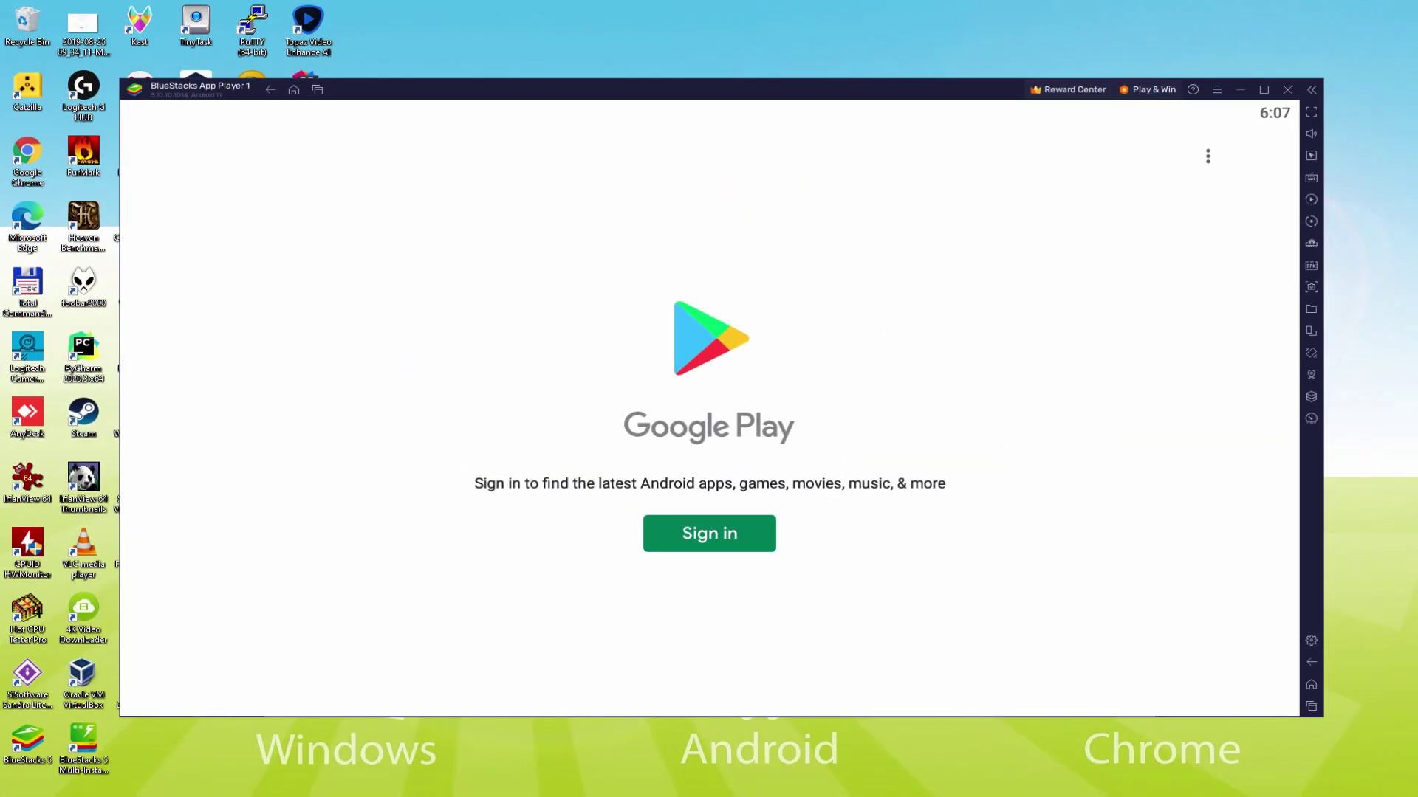
left_click(709, 533)
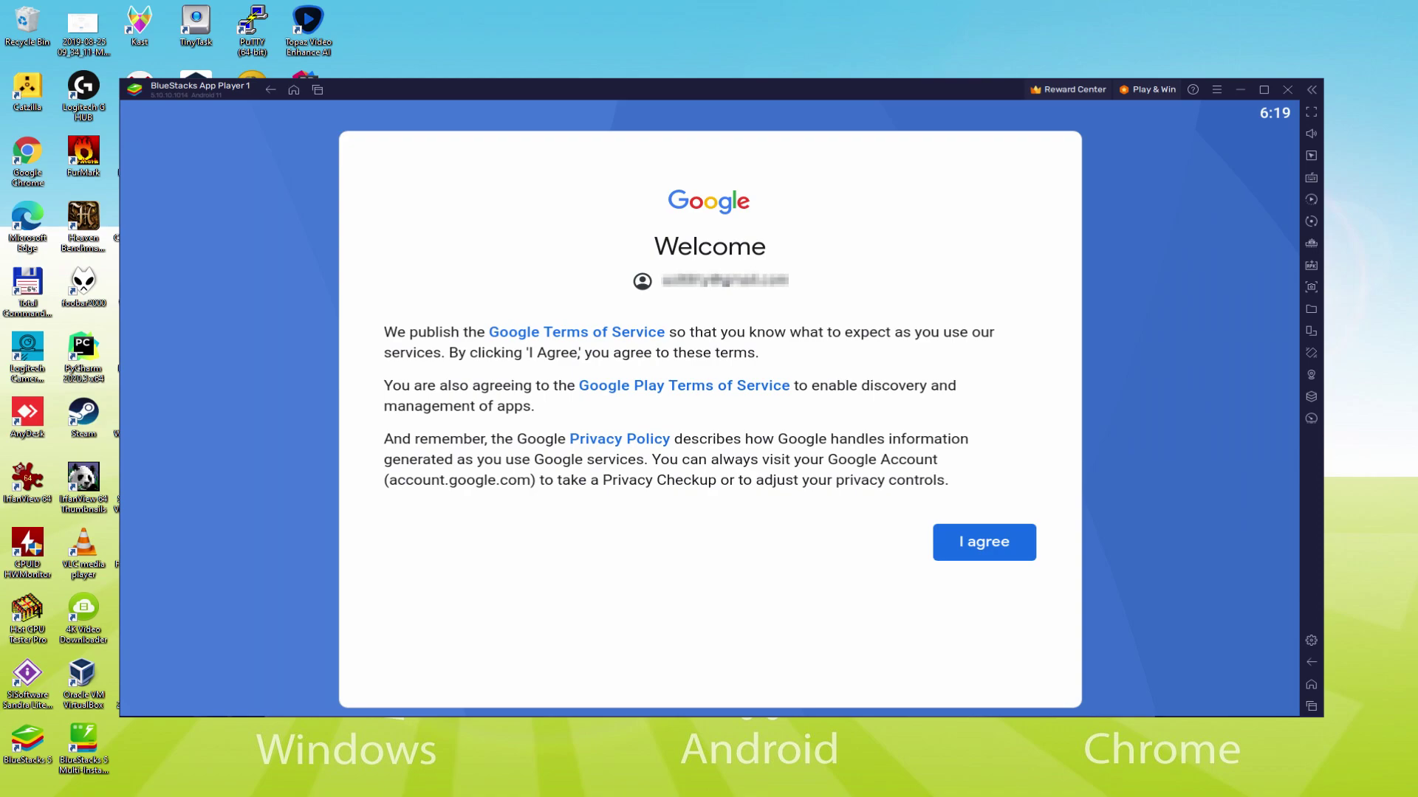
left_click(983, 546)
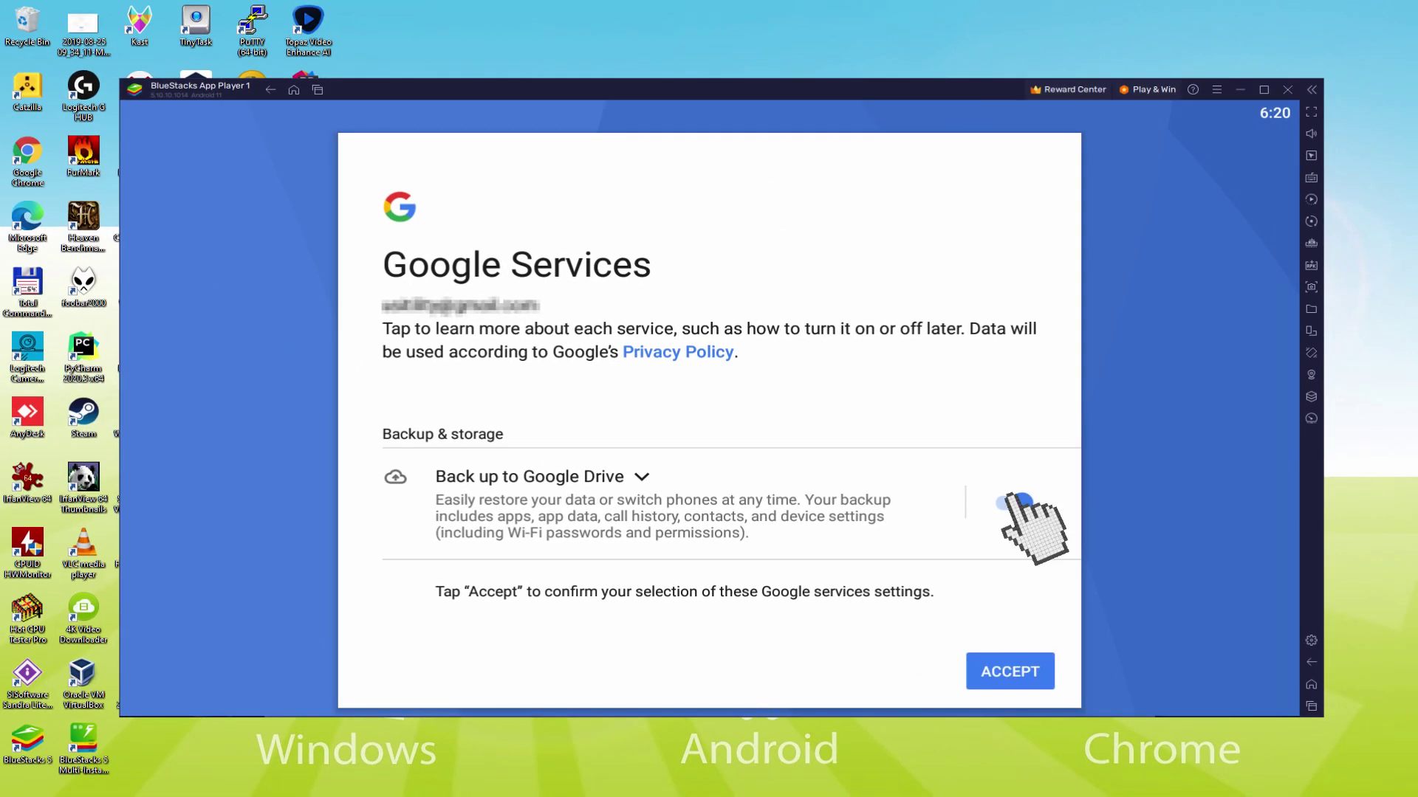
left_click(1014, 501)
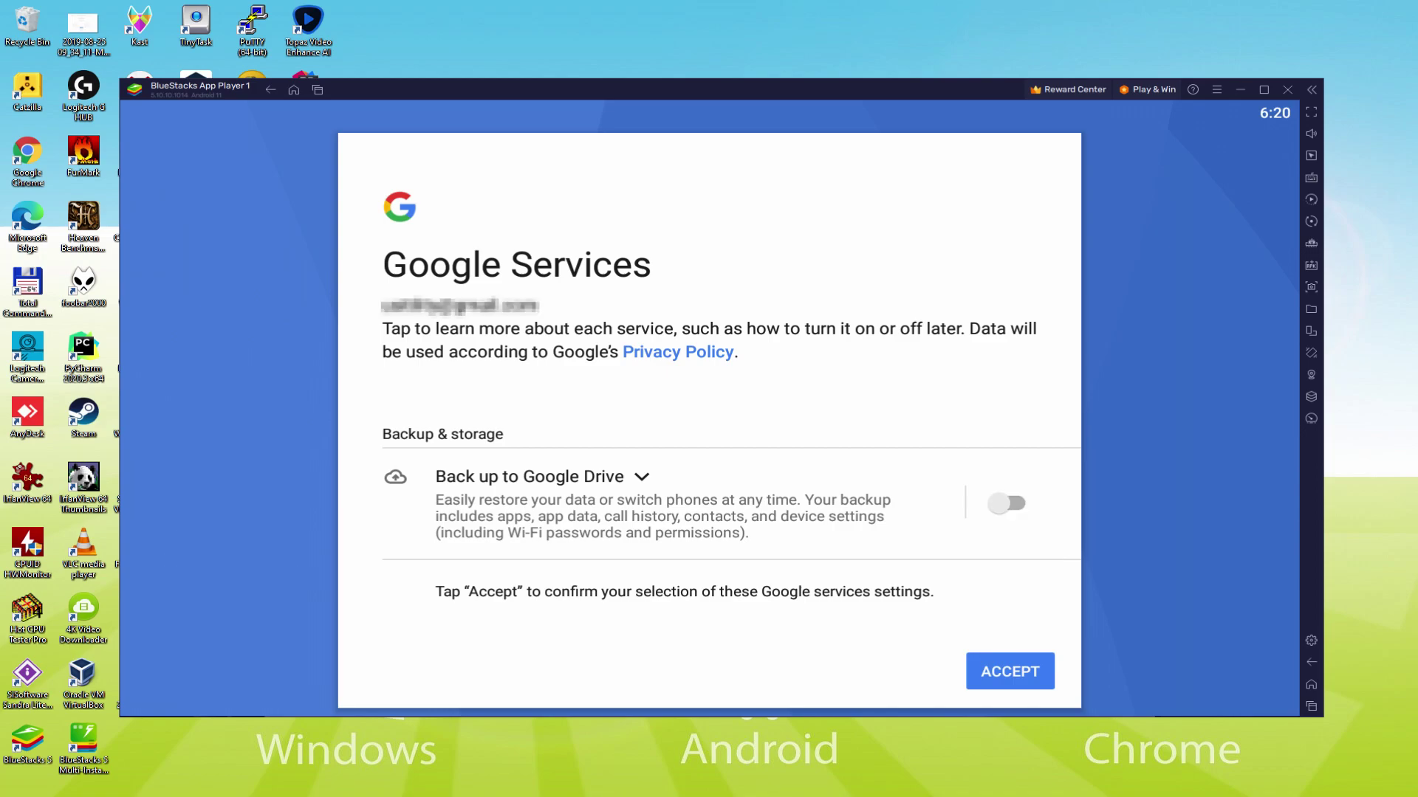
left_click(1008, 668)
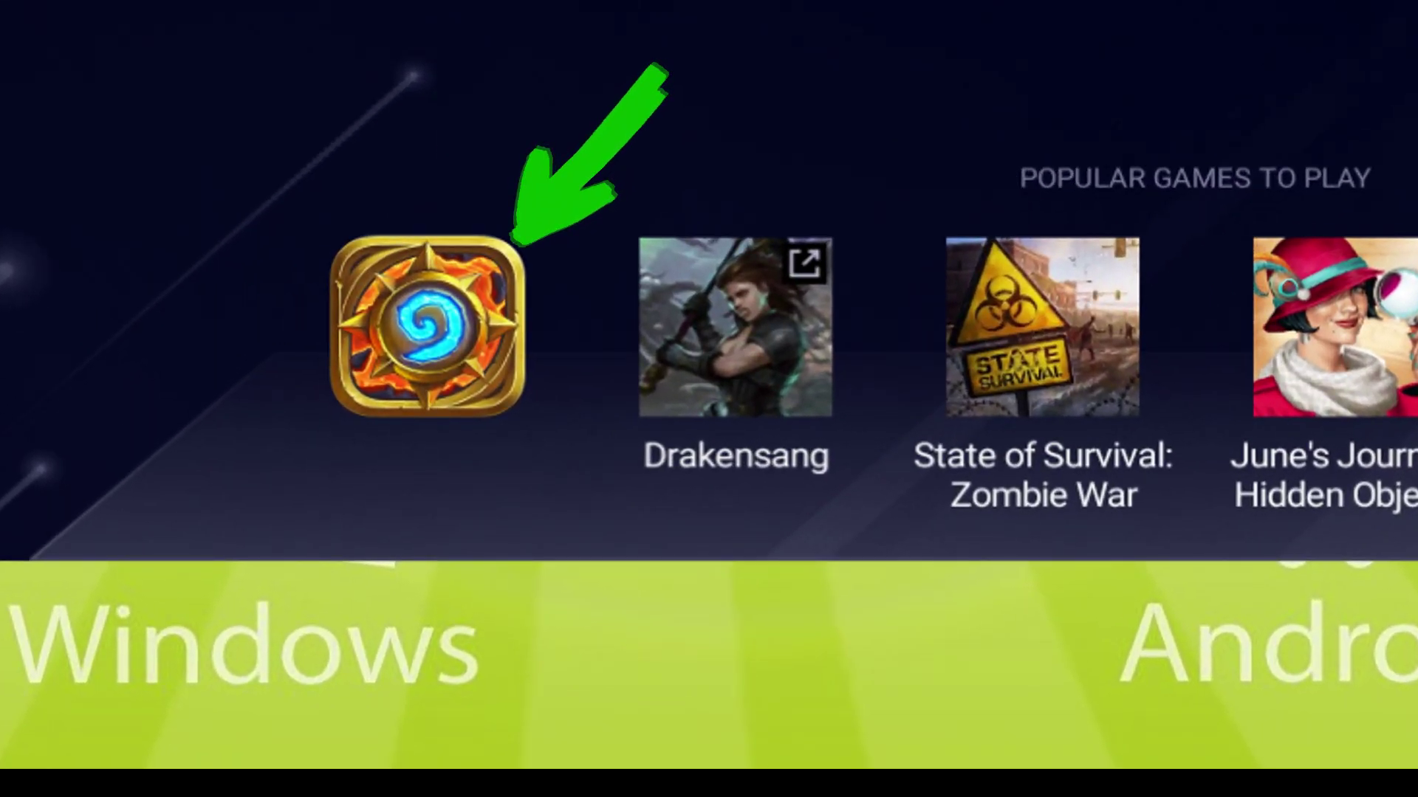
Install Hearthstone from its Play Store page and launch the game from the BlueStacks home screen.
left_click(412, 624)
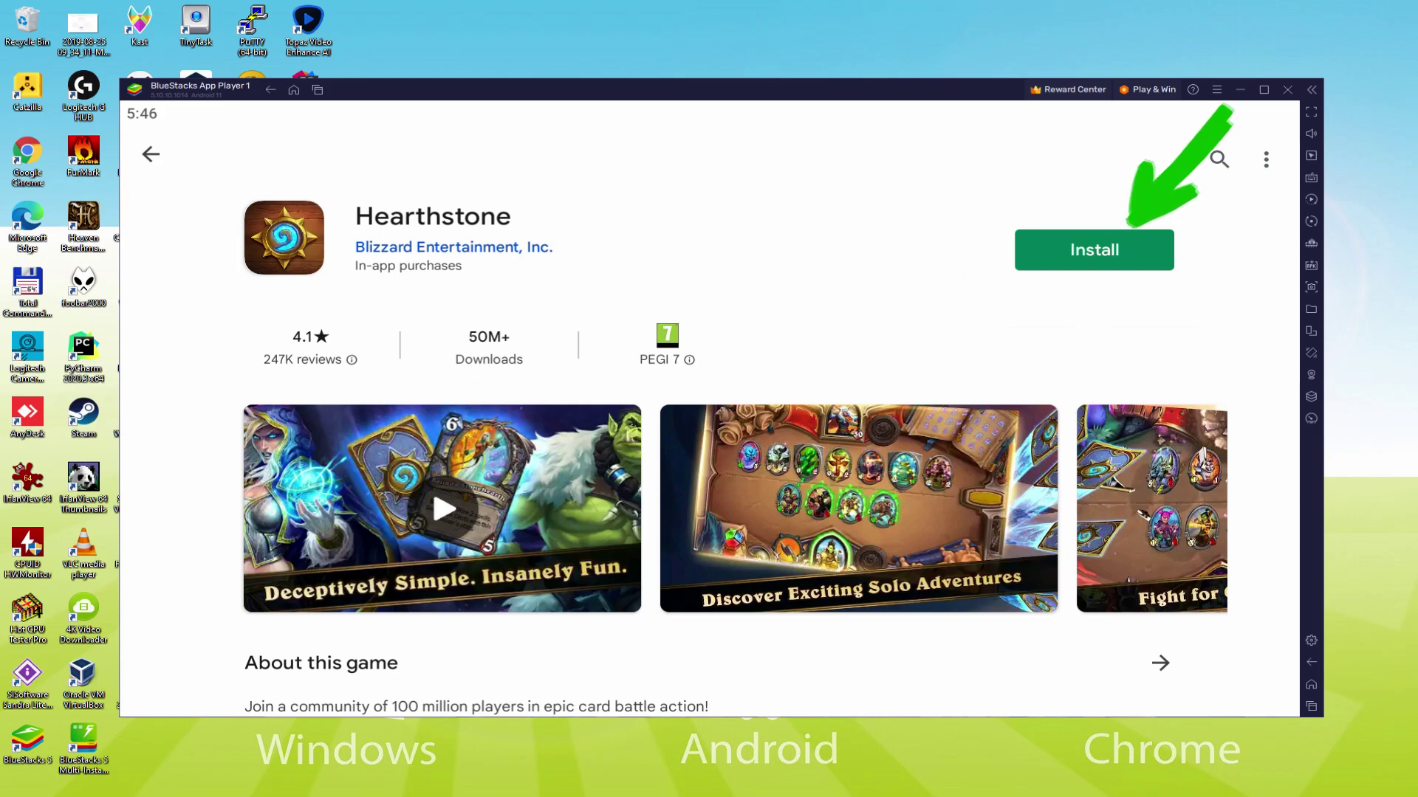
left_click(1130, 240)
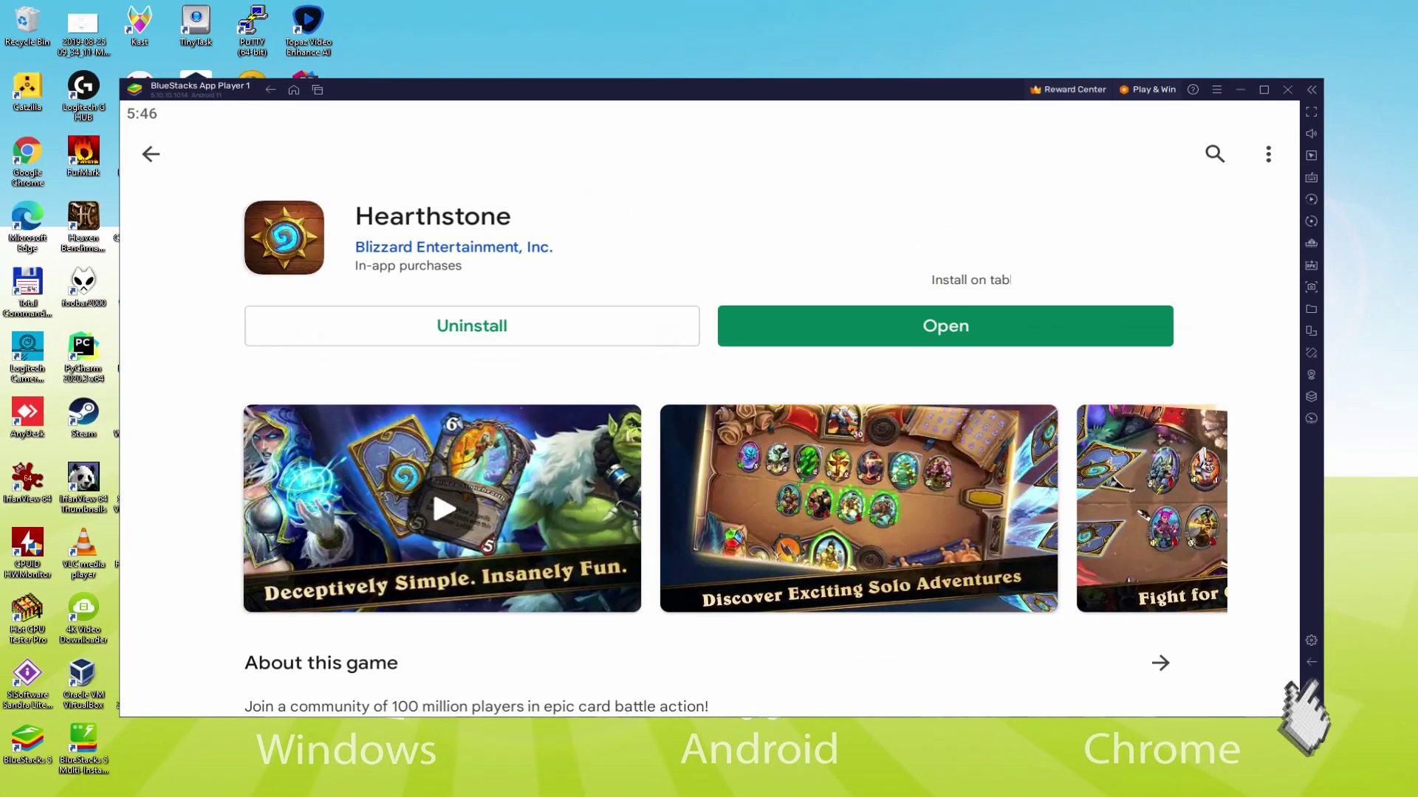
left_click(1211, 546)
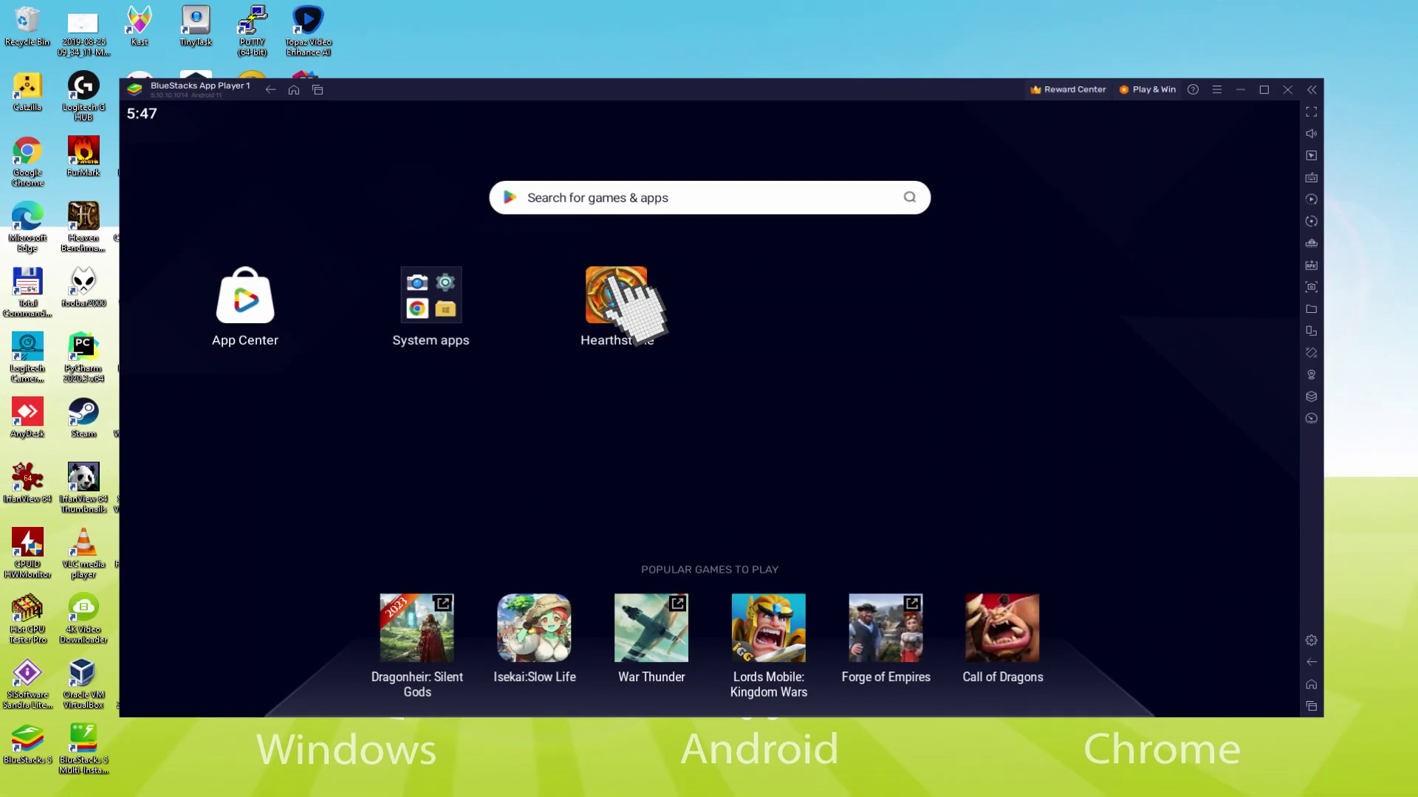
left_click(617, 281)
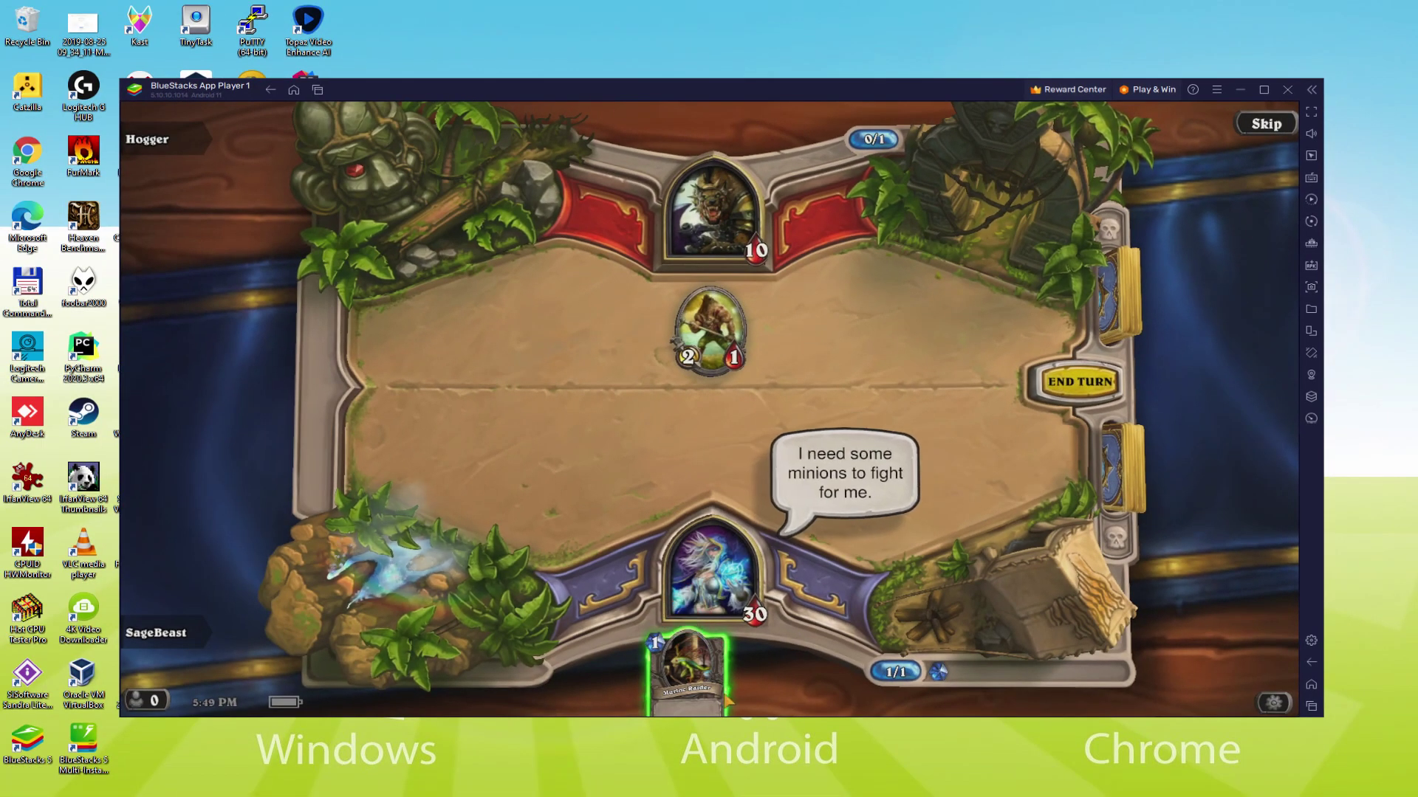
Play the Murloc Raider card onto the board against Hogger and end the turn.
left_click_drag(686, 672, 709, 435)
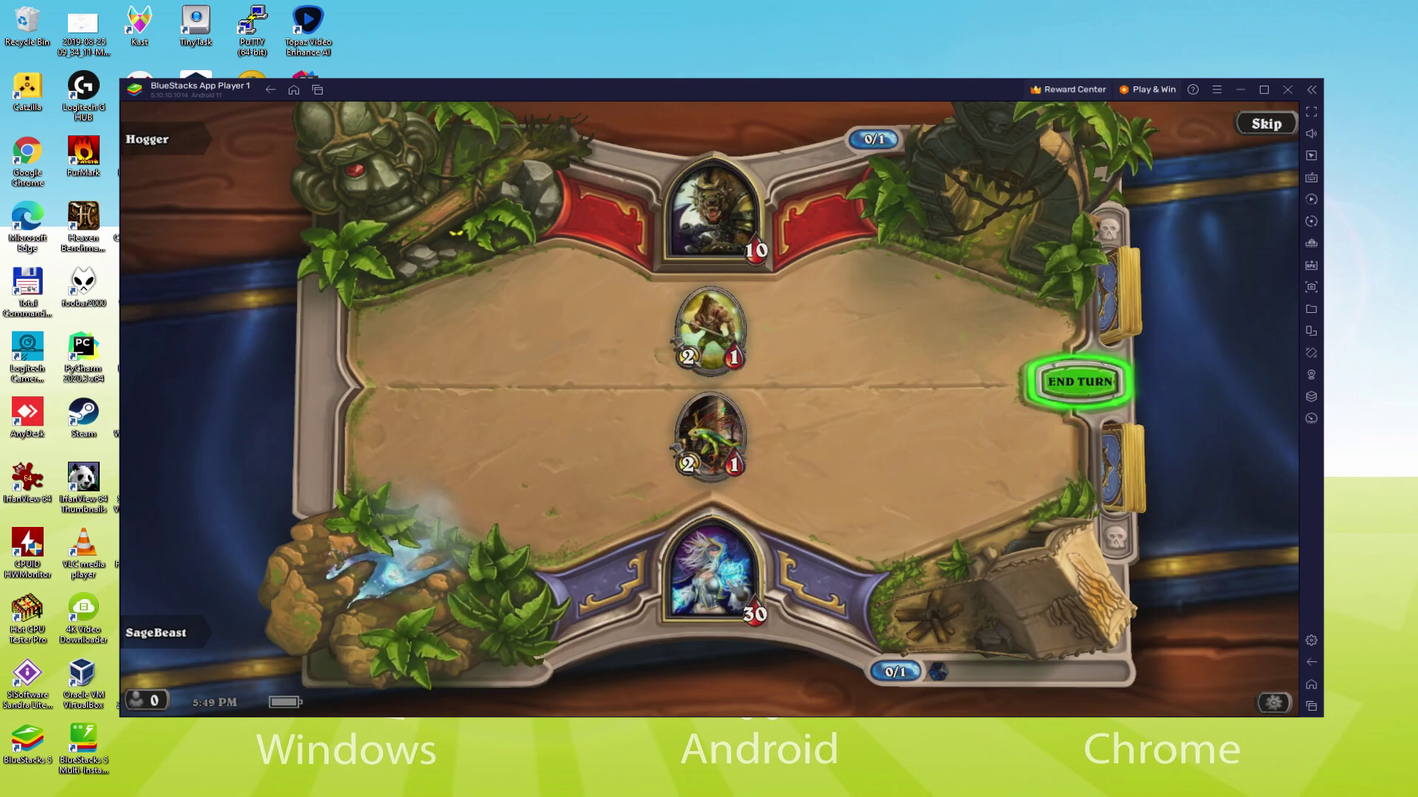
left_click(1080, 384)
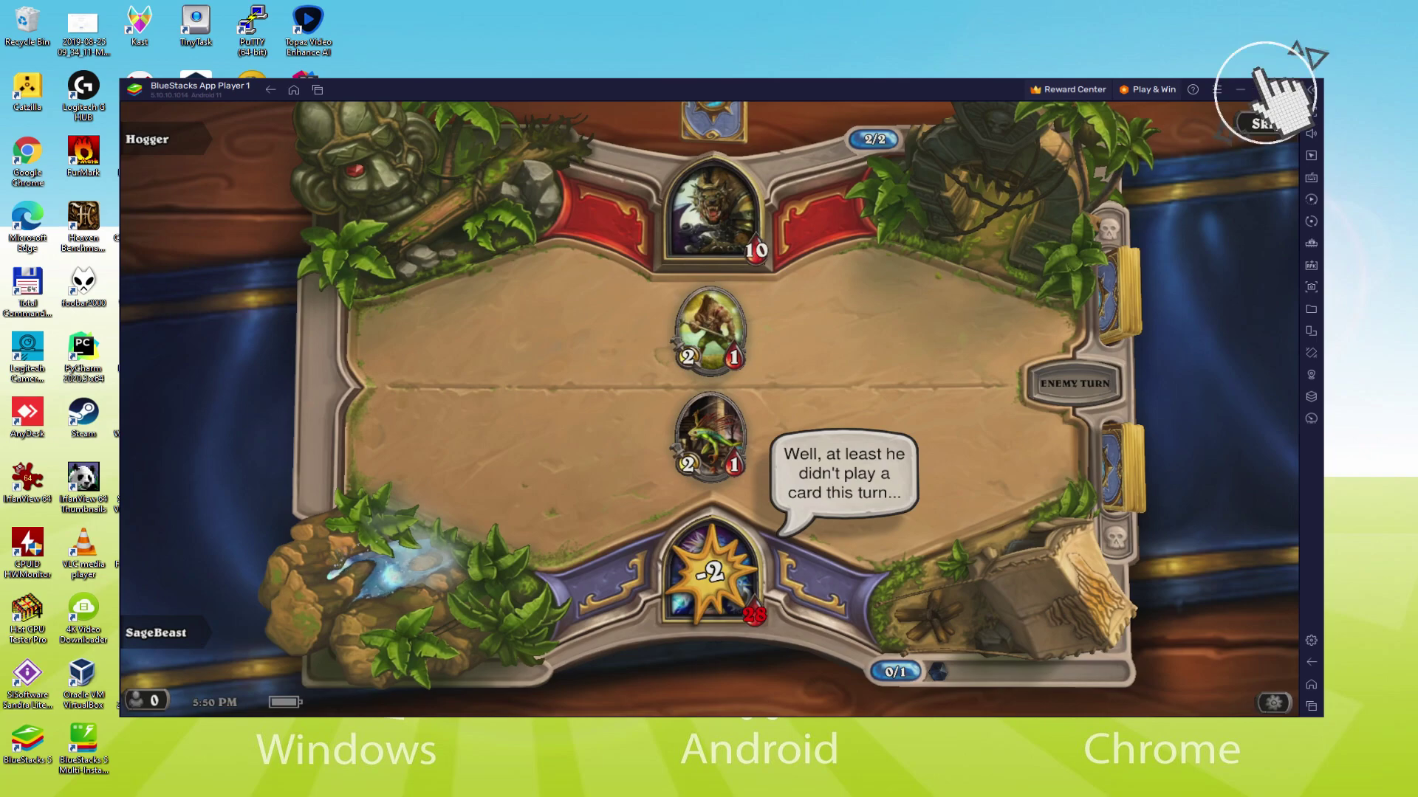
View the running game in a maximized window and in full screen.
left_click(1264, 89)
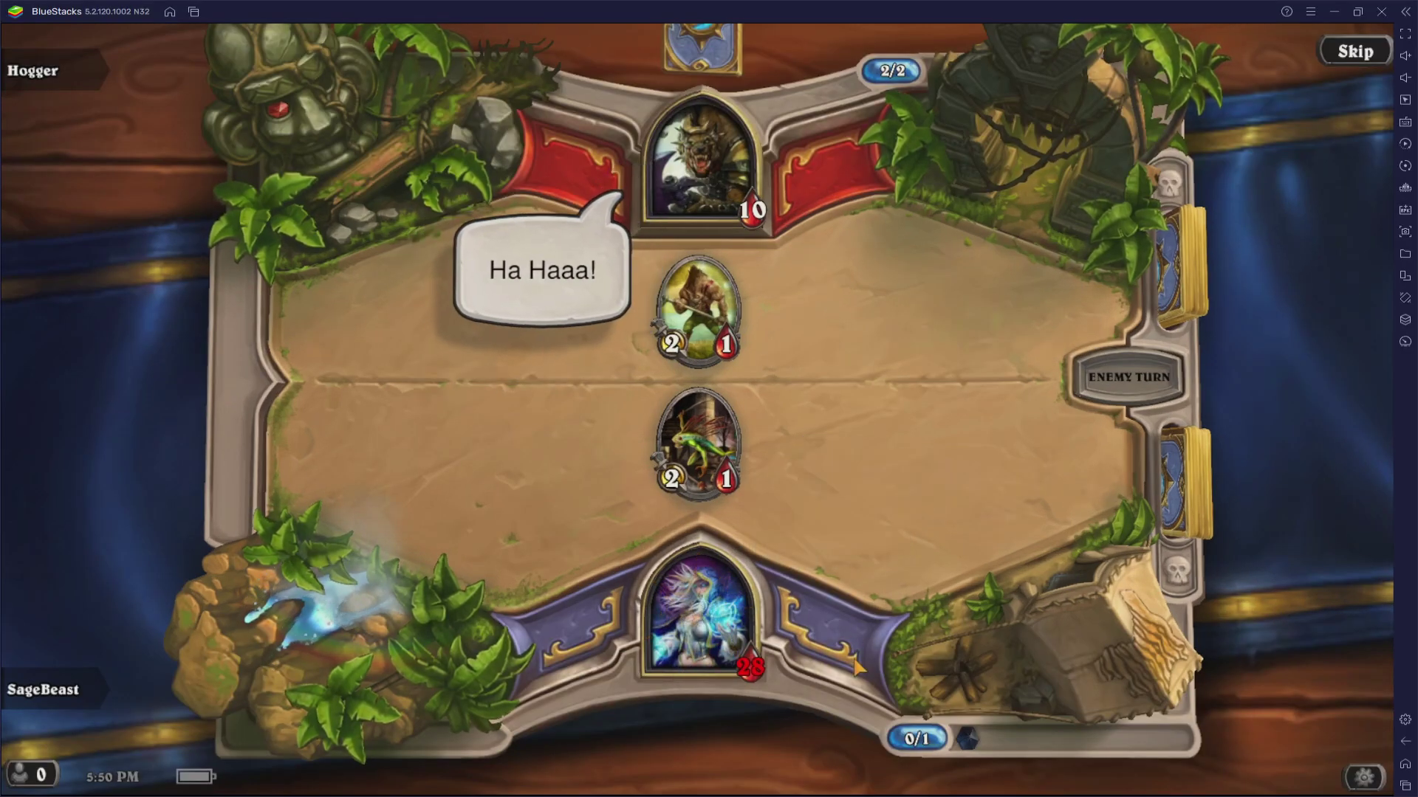
left_click(1358, 11)
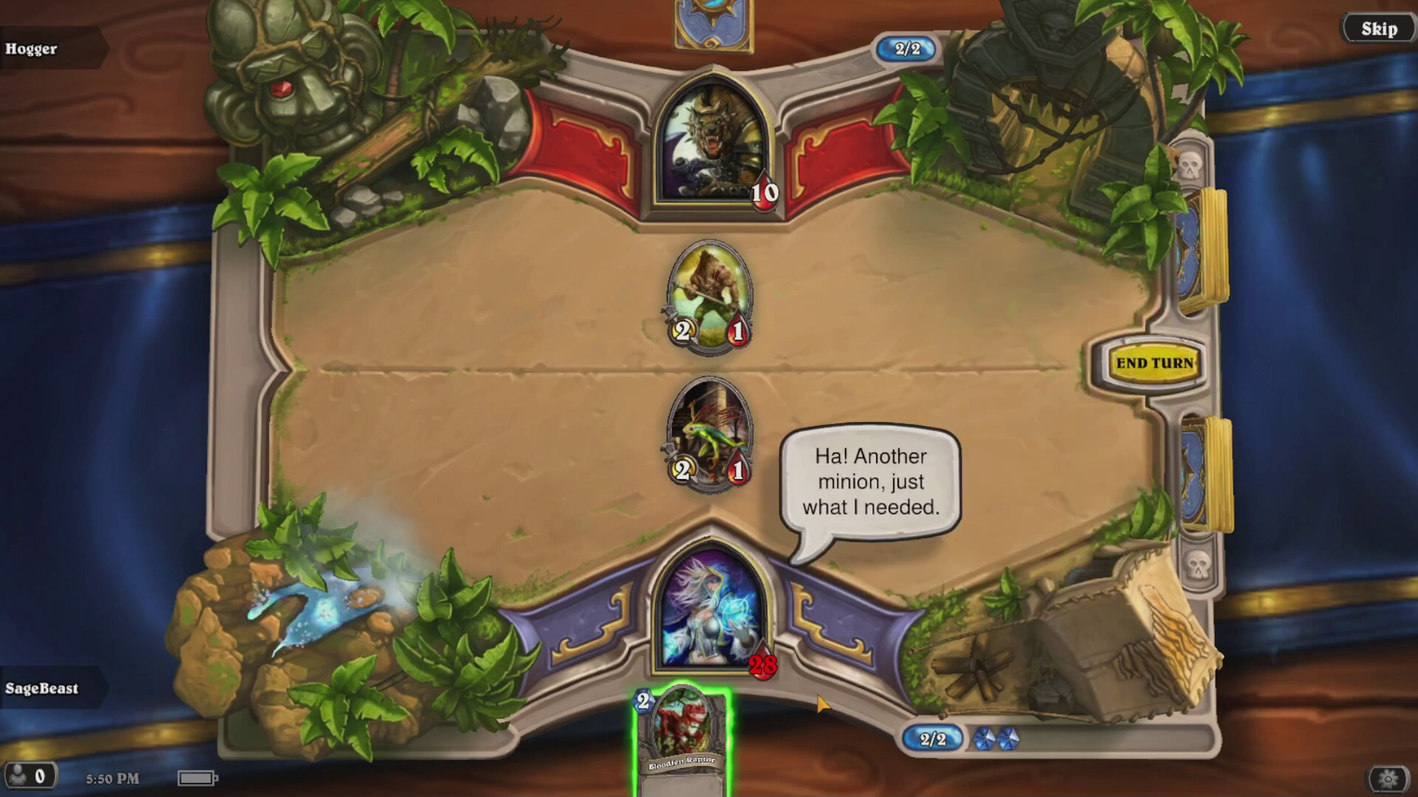
Play the Bloodfen Raptor card and attack Hogger's minion with the Murloc Raider.
left_click_drag(700, 742, 761, 439)
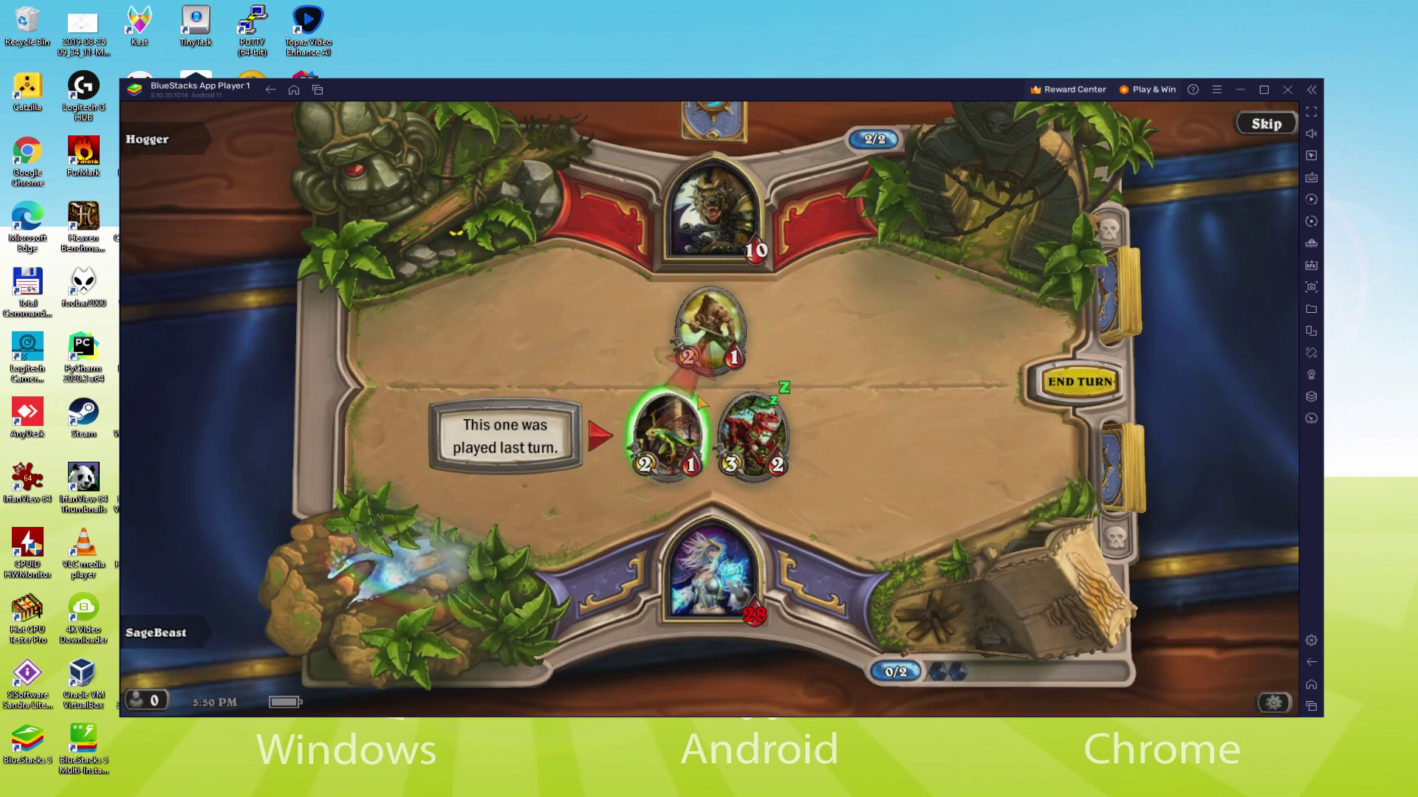
left_click_drag(700, 402, 711, 331)
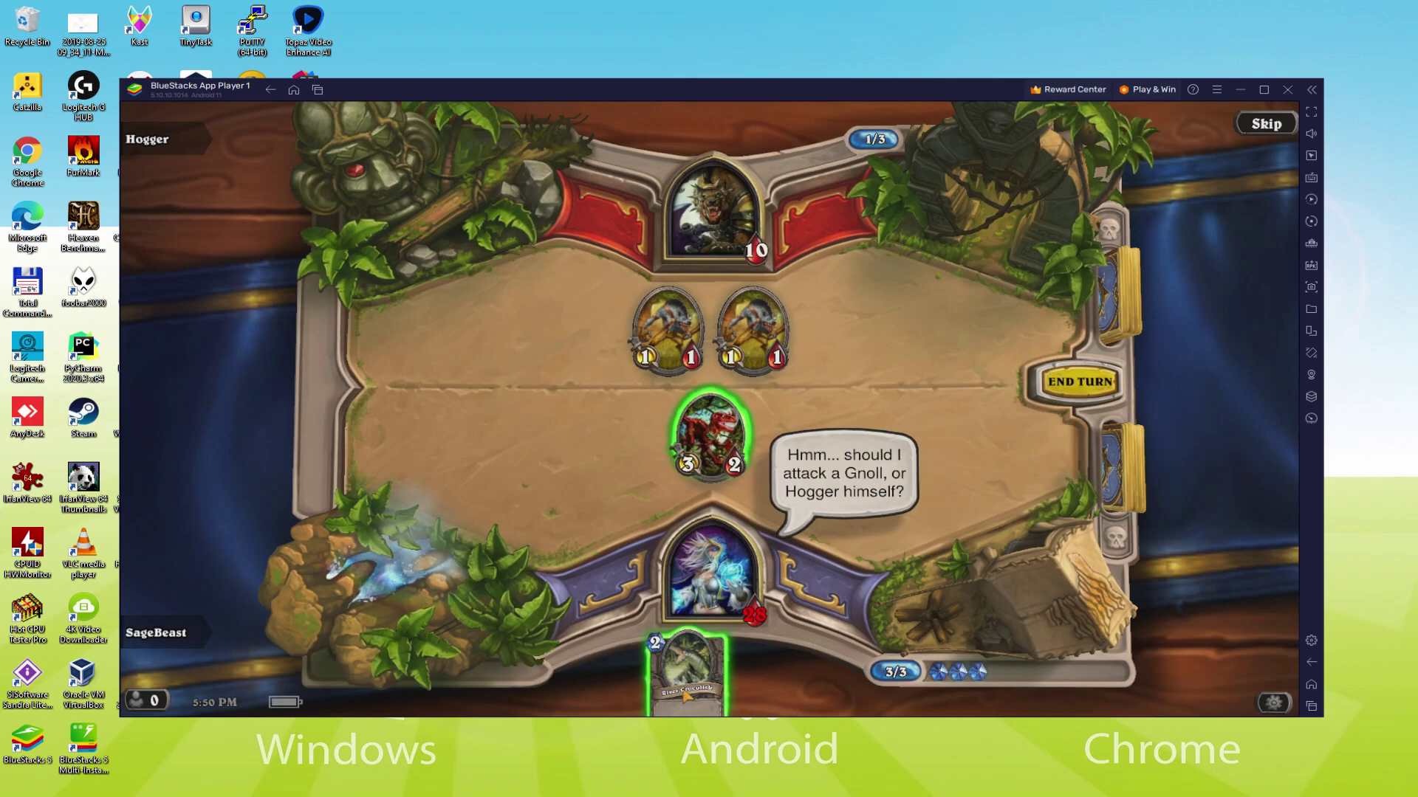
Play the River Crocolisk and the second Bloodfen Raptor, and attack the Massive Gnoll with the River Crocolisk.
left_click_drag(683, 694, 753, 414)
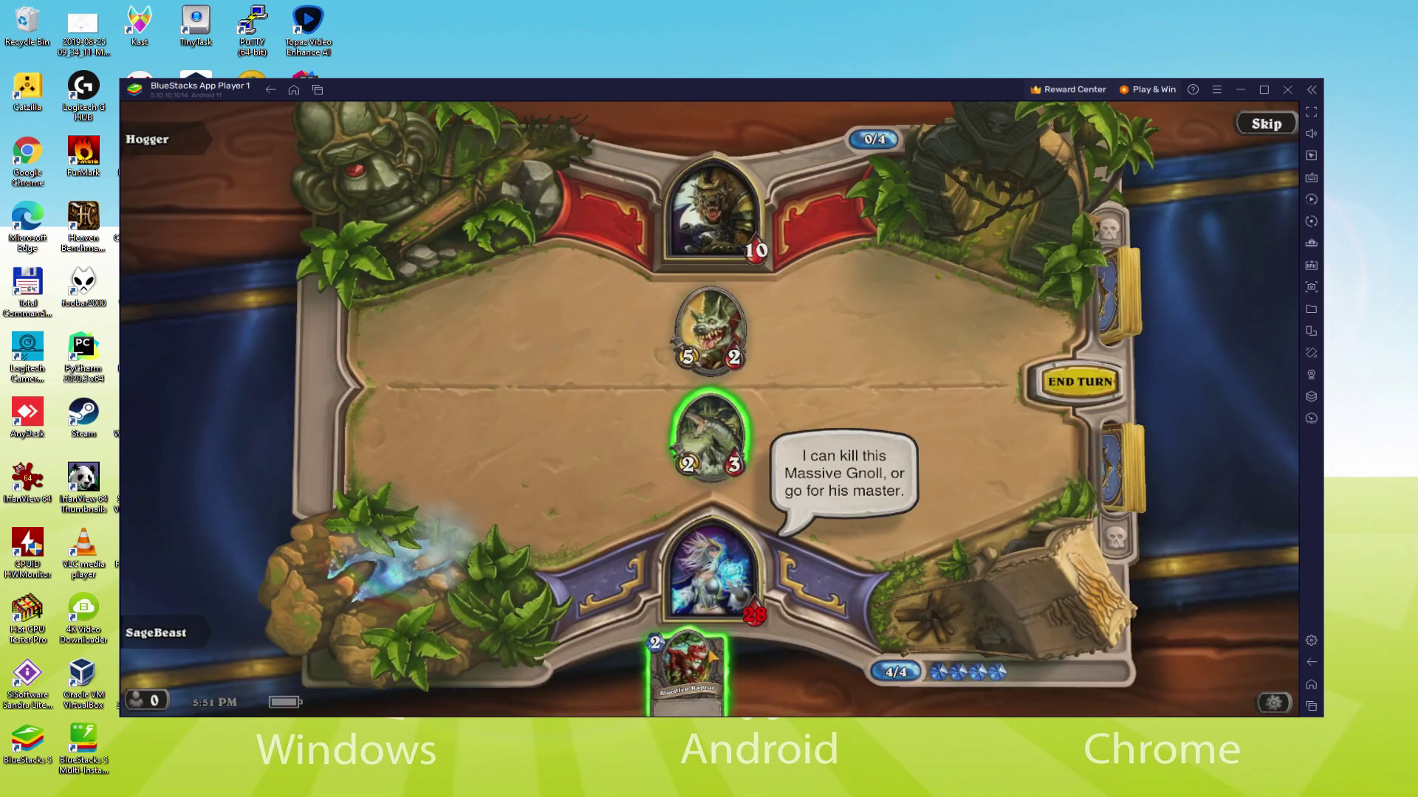
left_click_drag(686, 665, 753, 443)
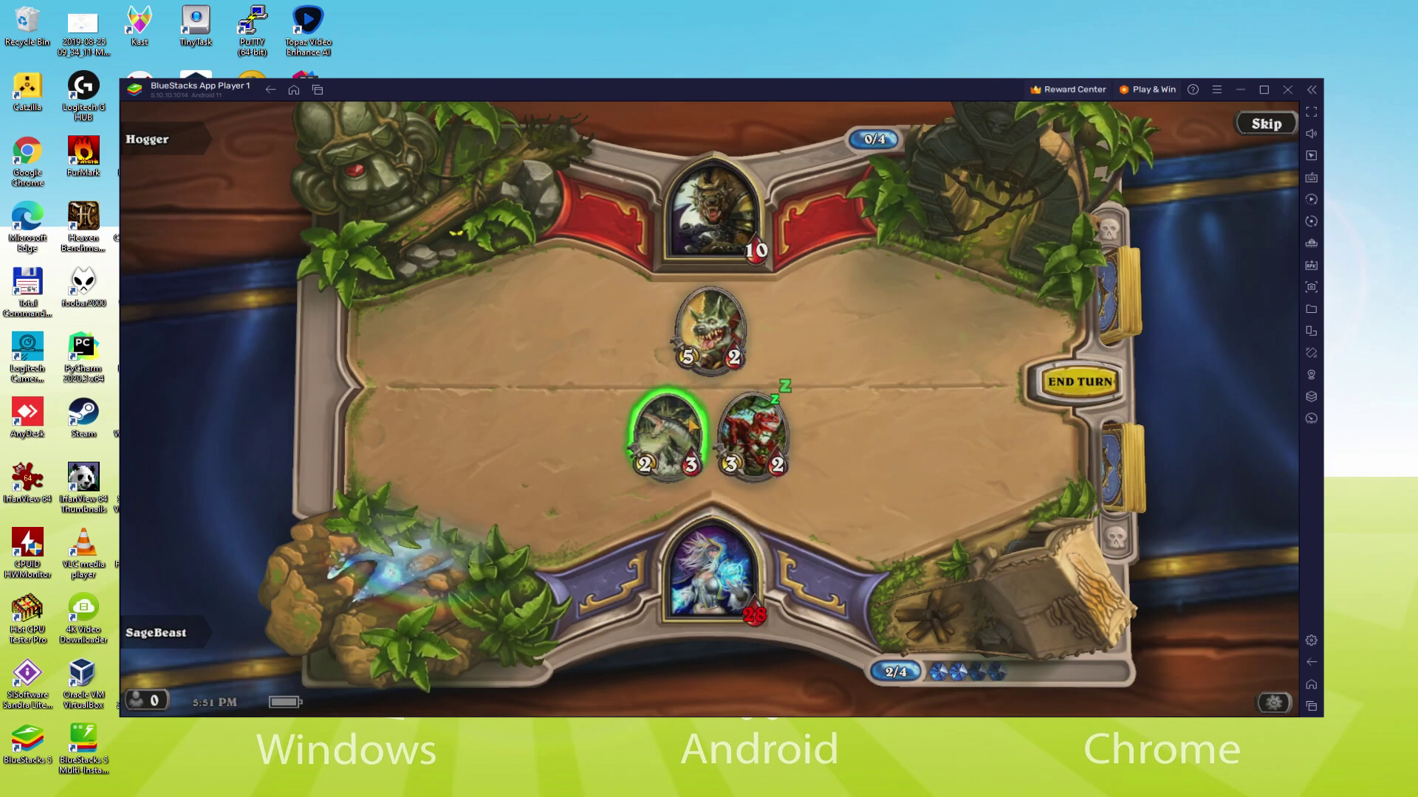
left_click_drag(691, 425, 711, 333)
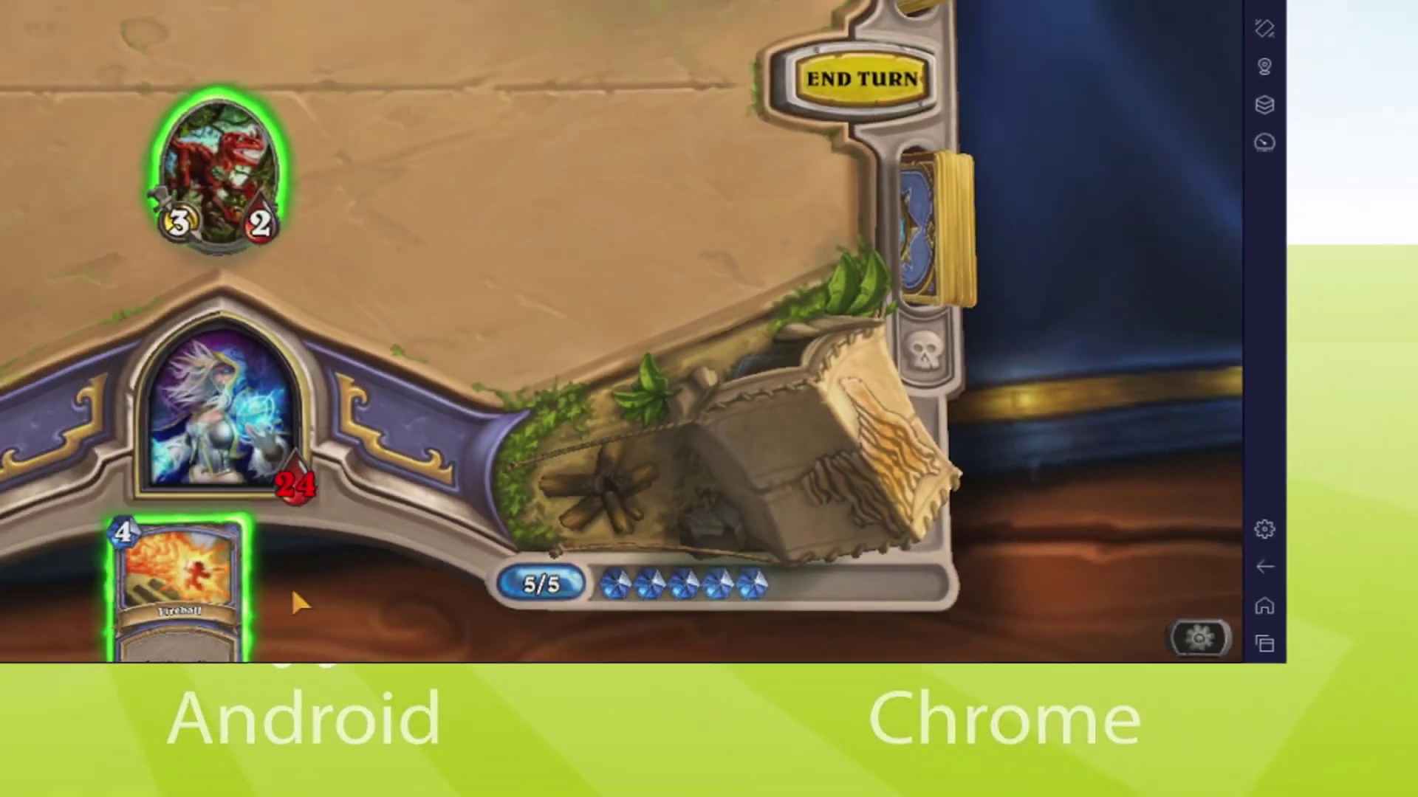
End the turn and cast Fireball on Hogger to finish the match, continuing past the end-of-match screens.
left_click(1191, 354)
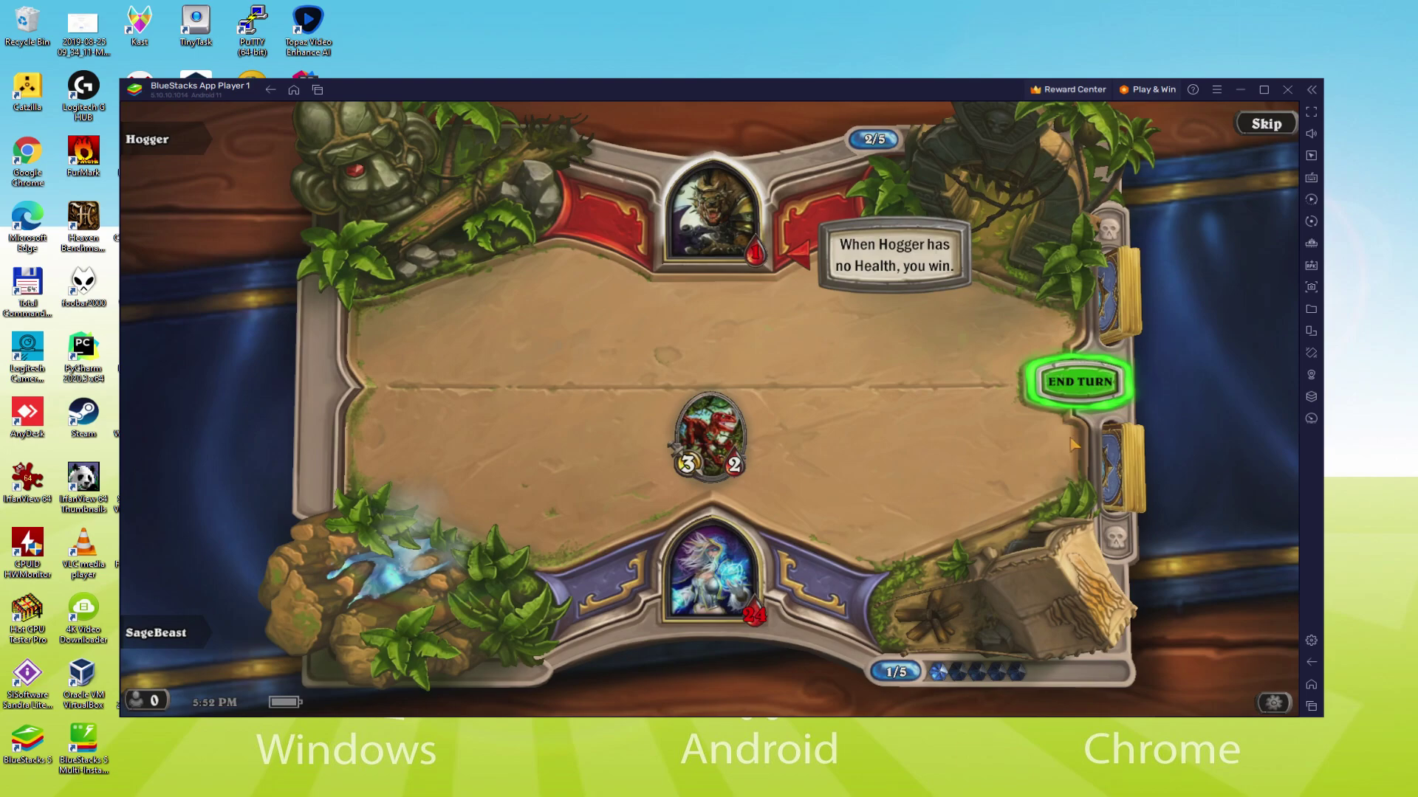
left_click(1090, 395)
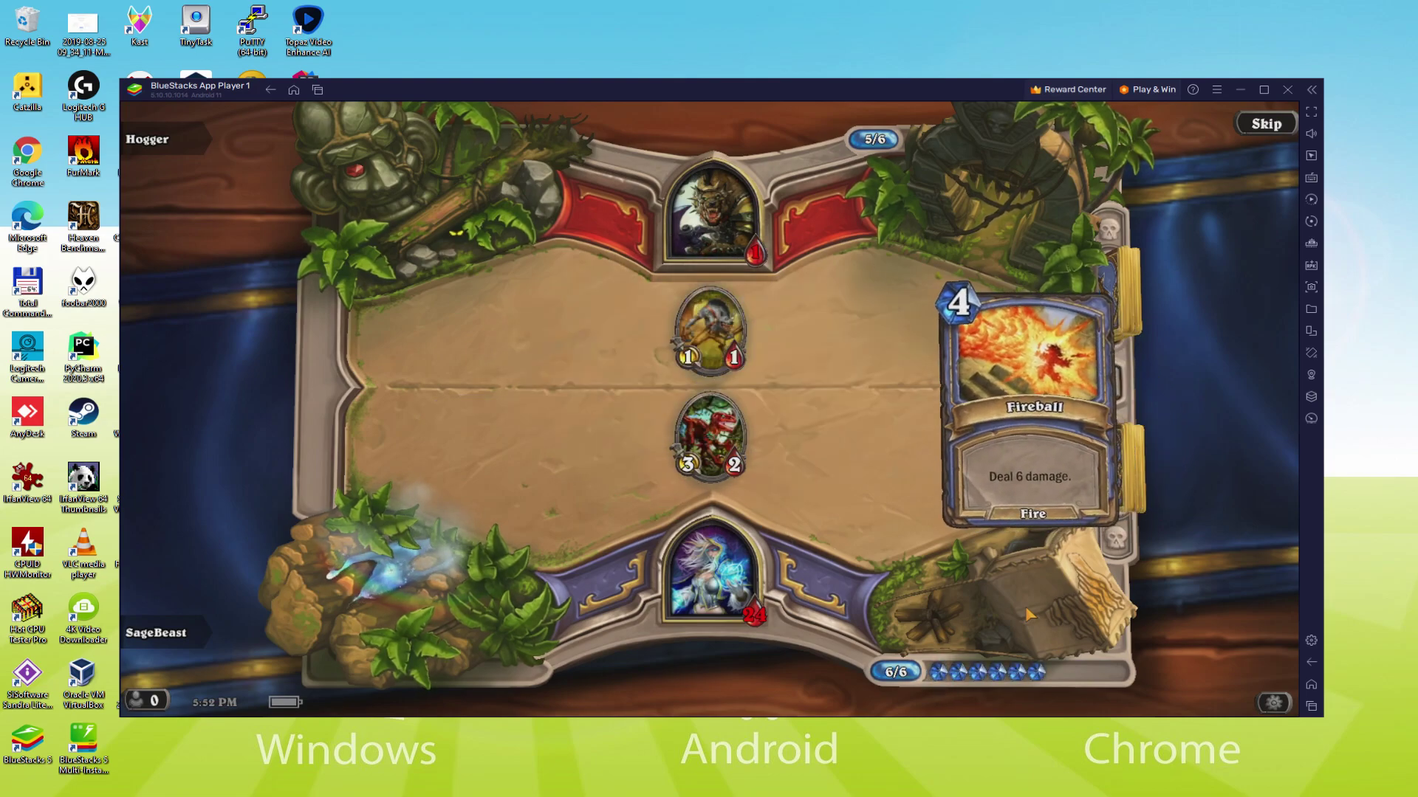
left_click_drag(722, 664, 712, 235)
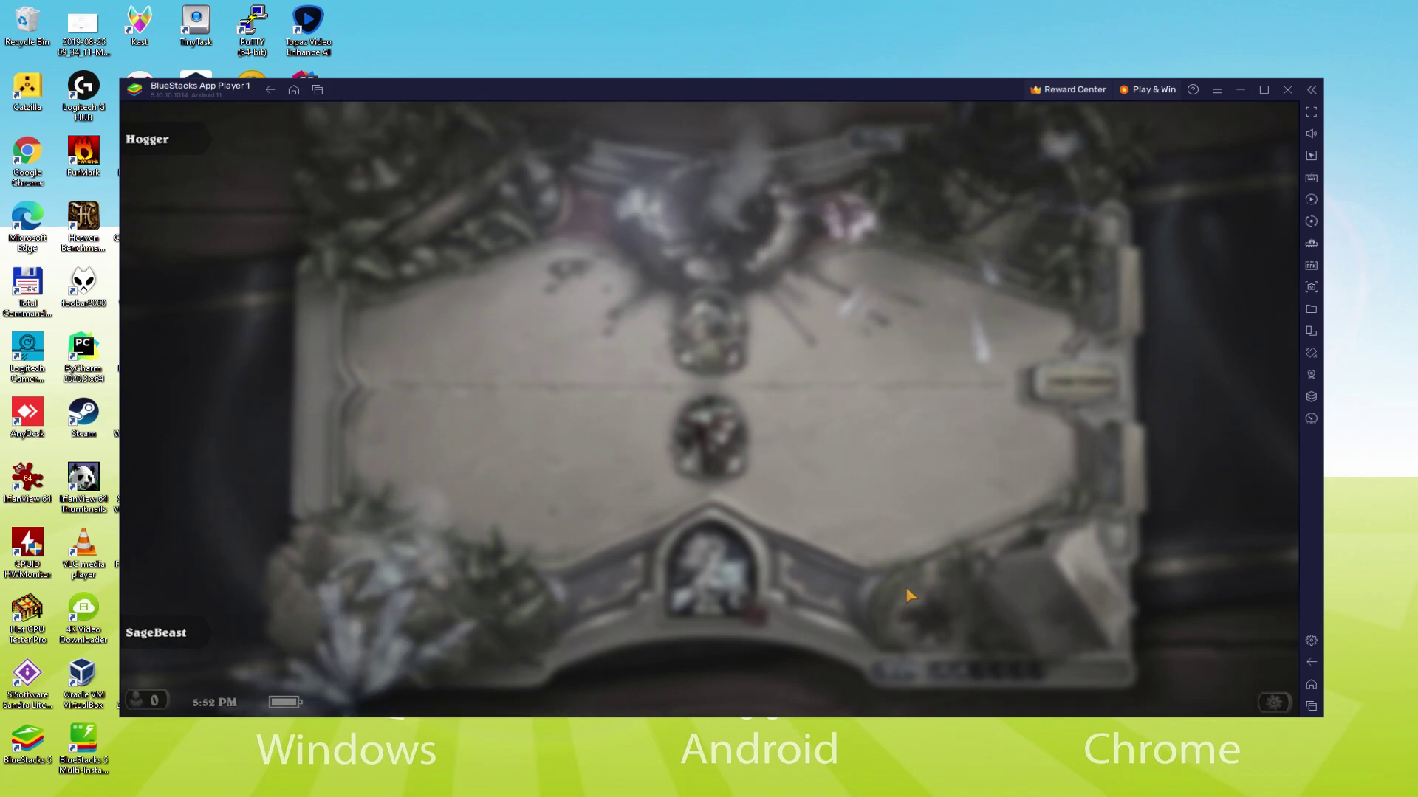
left_click(905, 587)
left_click(564, 657)
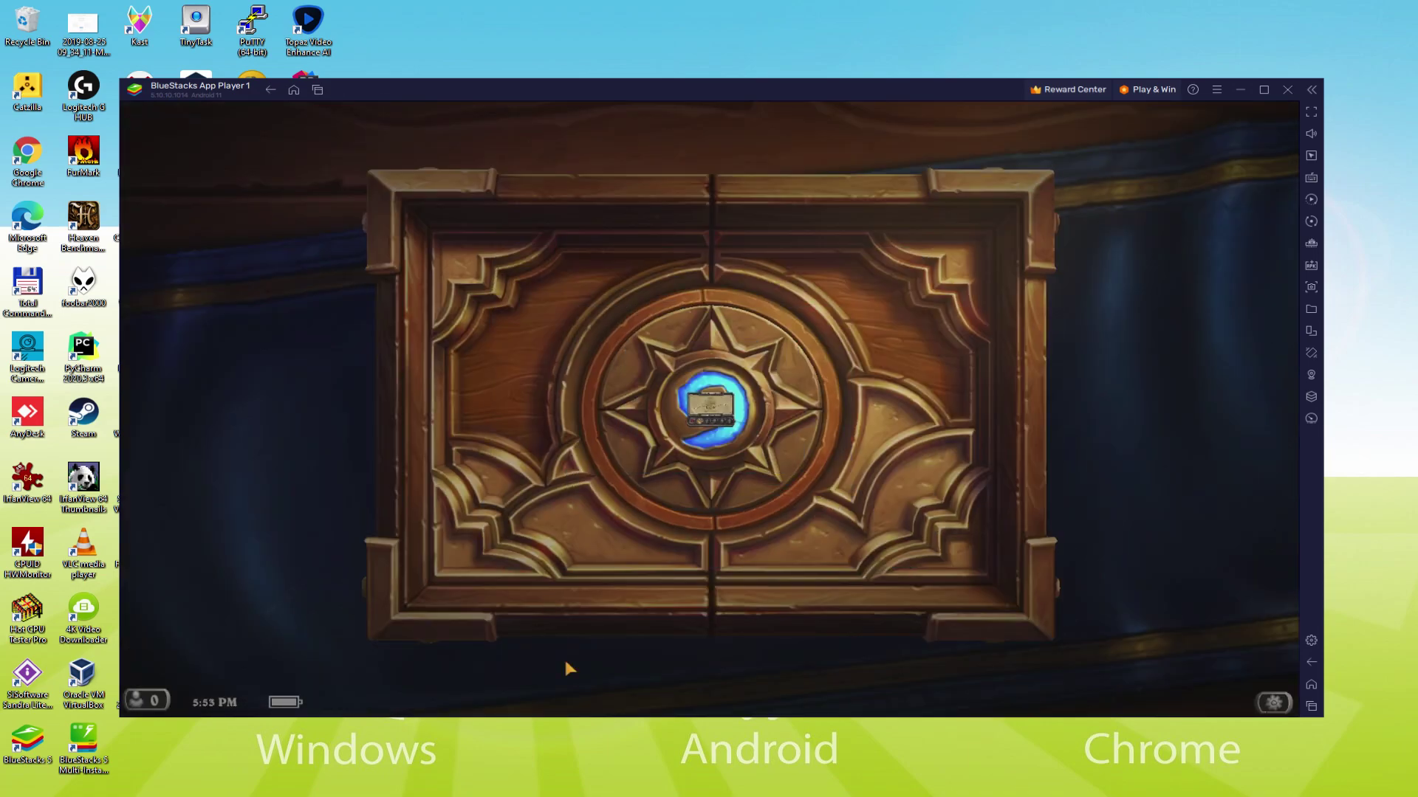